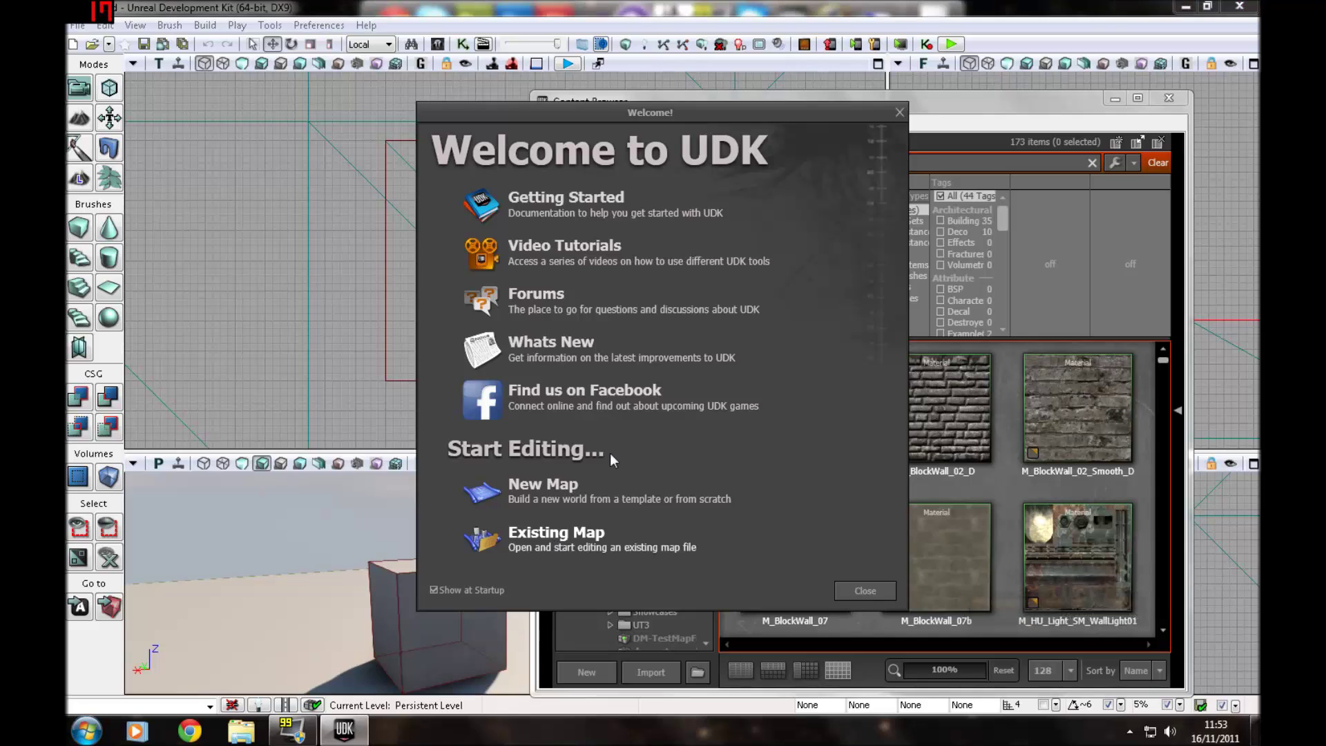
- Open the existing map DM-TestMapFracturedMeshes.udk, dismiss the welcome window and minimize the Content Browser
{"action": "left_click", "coordinate": [529, 530]}
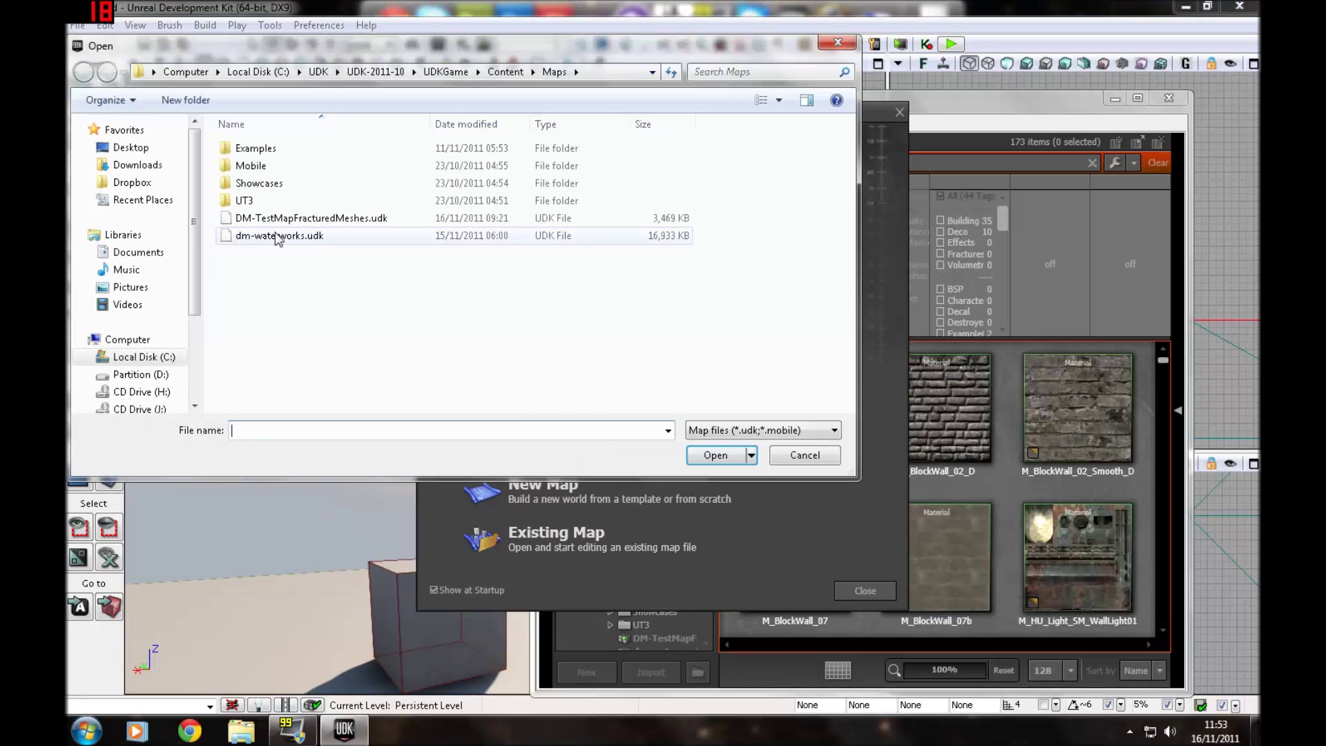
{"action": "double_click", "coordinate": [291, 217]}
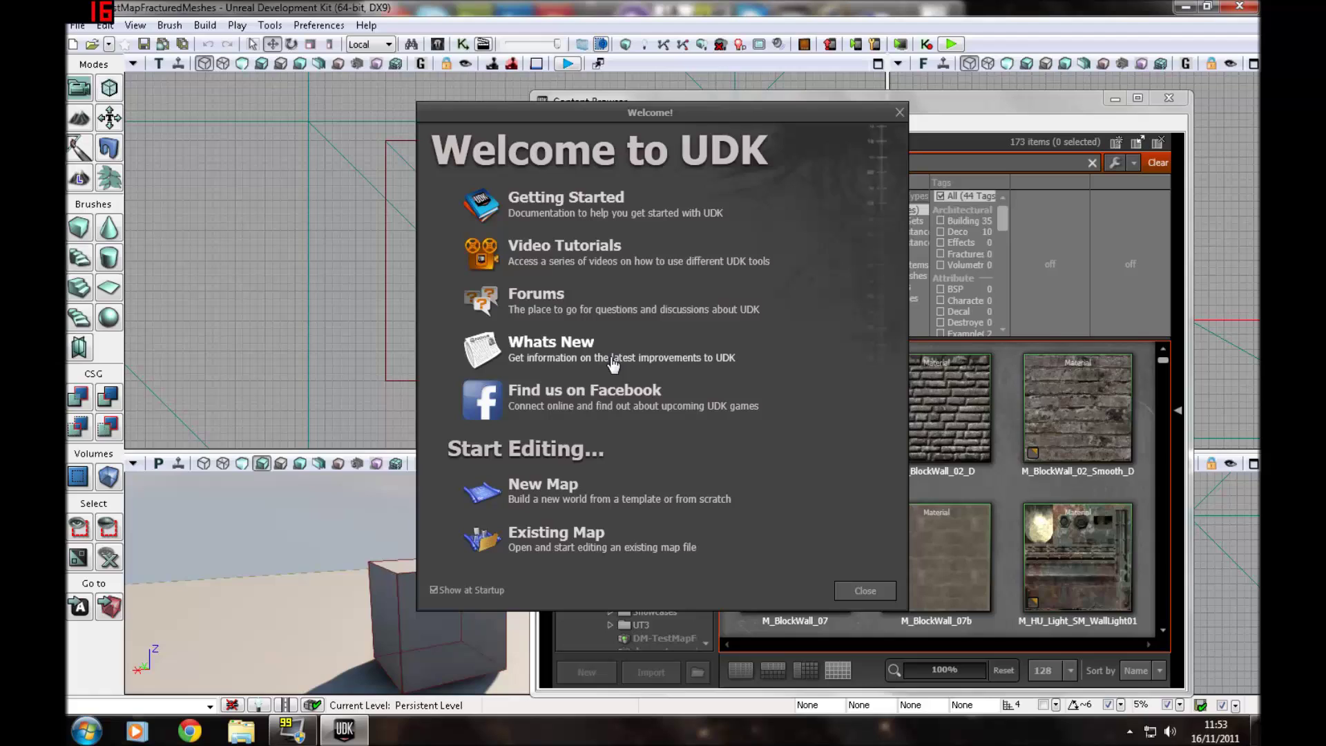
{"action": "left_click", "coordinate": [876, 592]}
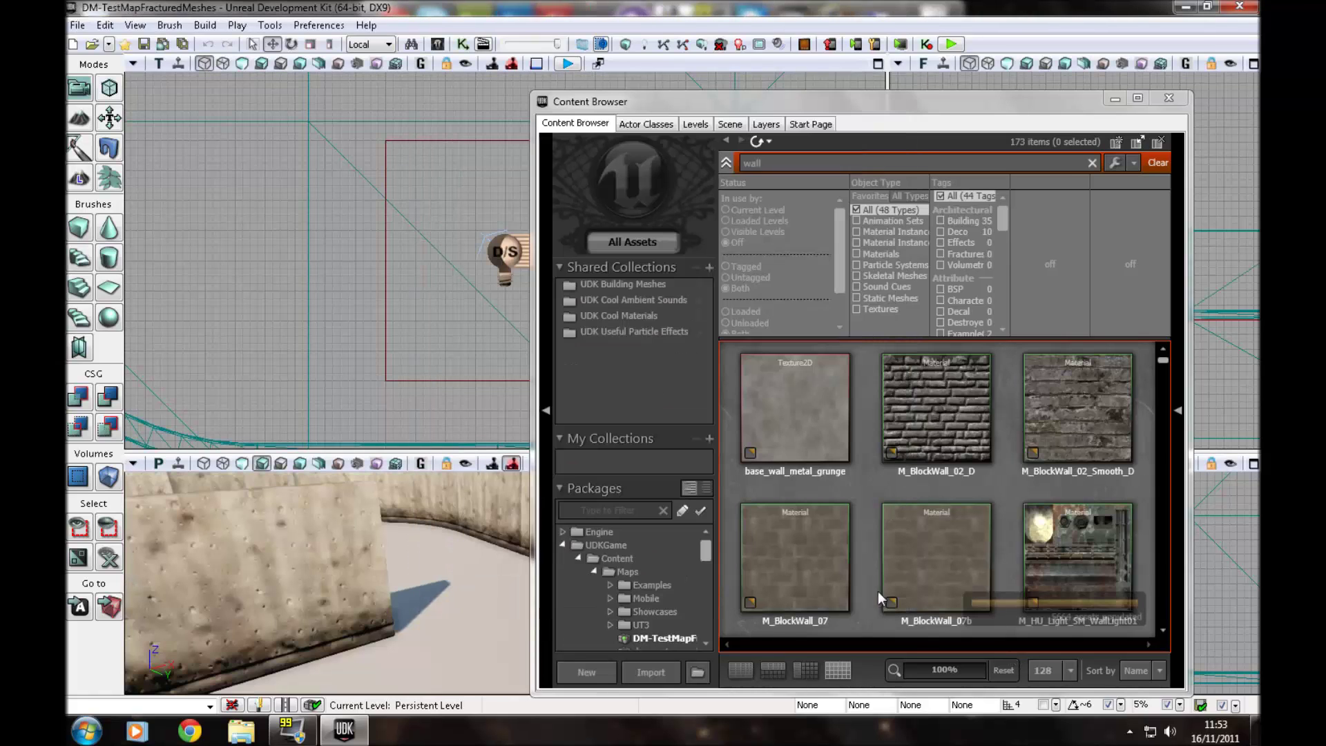
{"action": "left_click", "coordinate": [1115, 98]}
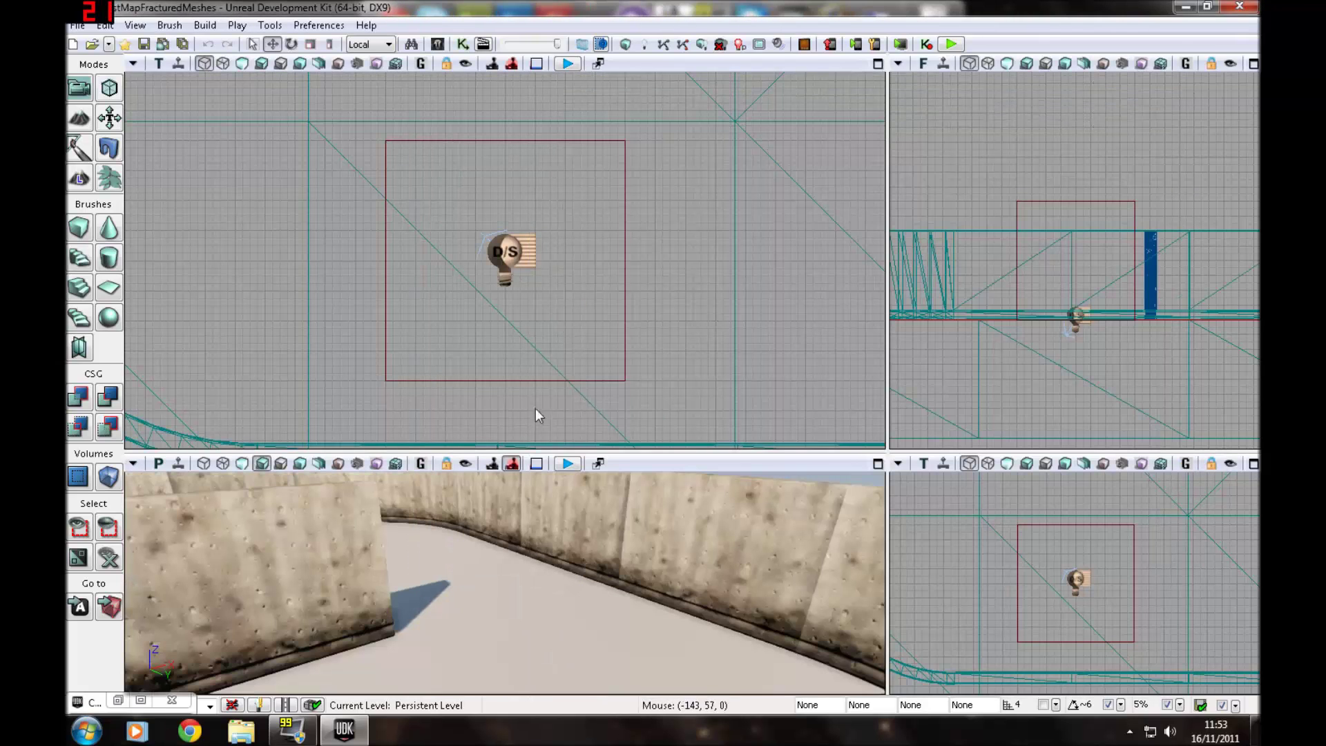
- Play-test the level in the perspective viewport, shoot the surrounding and freestanding walls to check how they fracture, and exit the test
{"action": "left_click", "coordinate": [568, 464]}
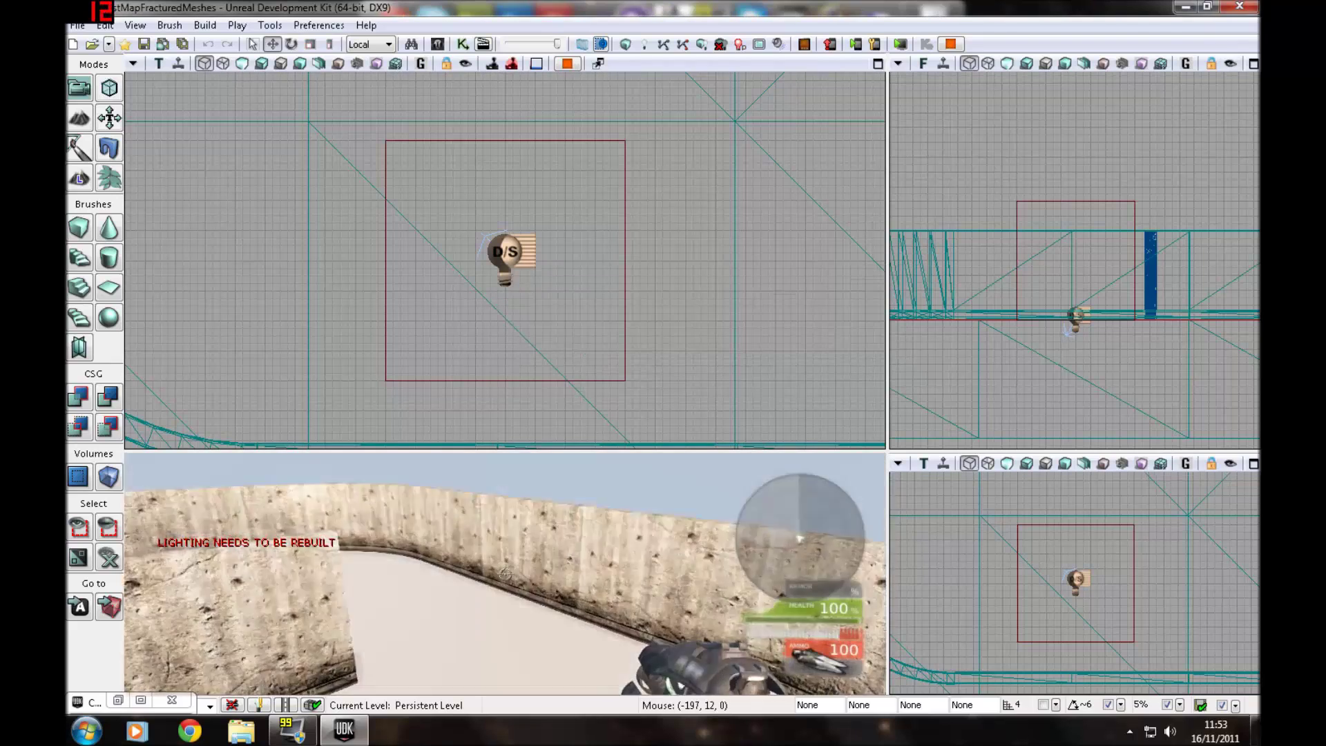
{"action": "left_click", "coordinate": [505, 574]}
{"action": "left_click", "coordinate": [505, 574]}
{"action": "left_click", "coordinate": [505, 574]}
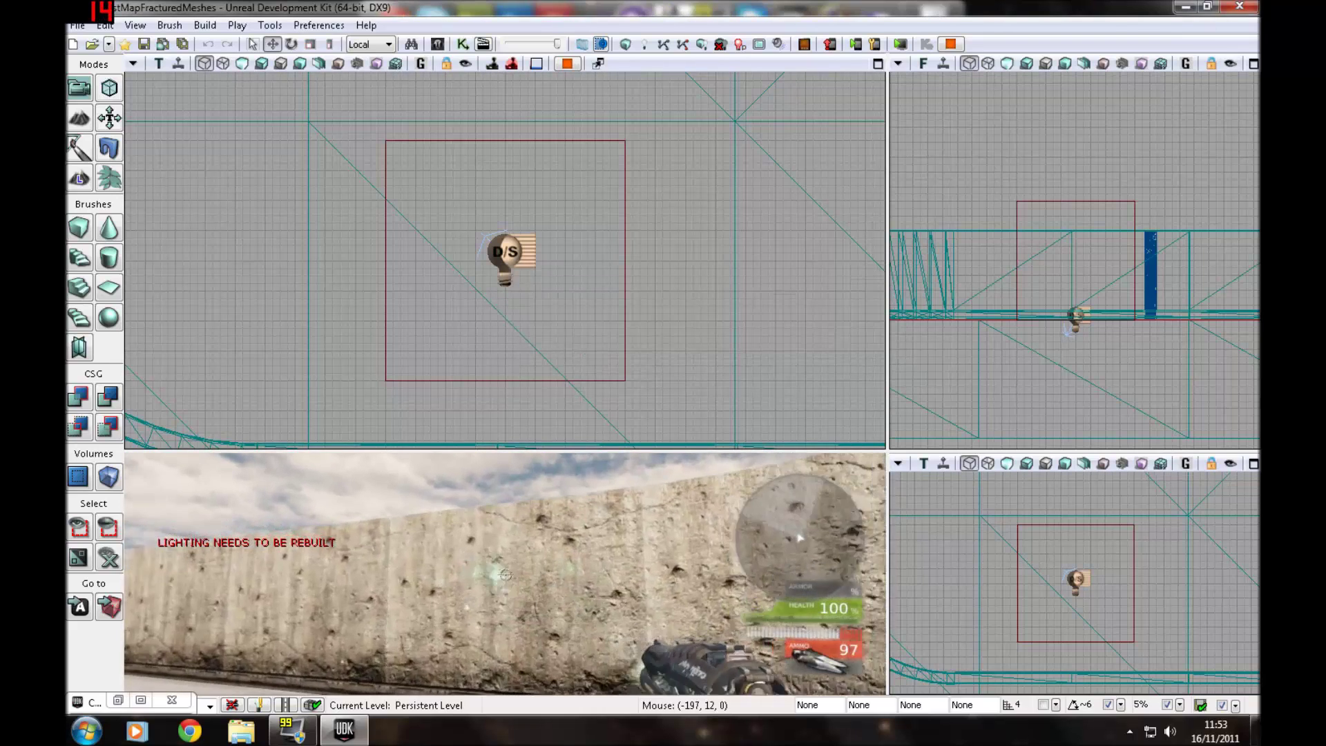
{"action": "left_click", "coordinate": [505, 574]}
{"action": "key", "text": "w"}
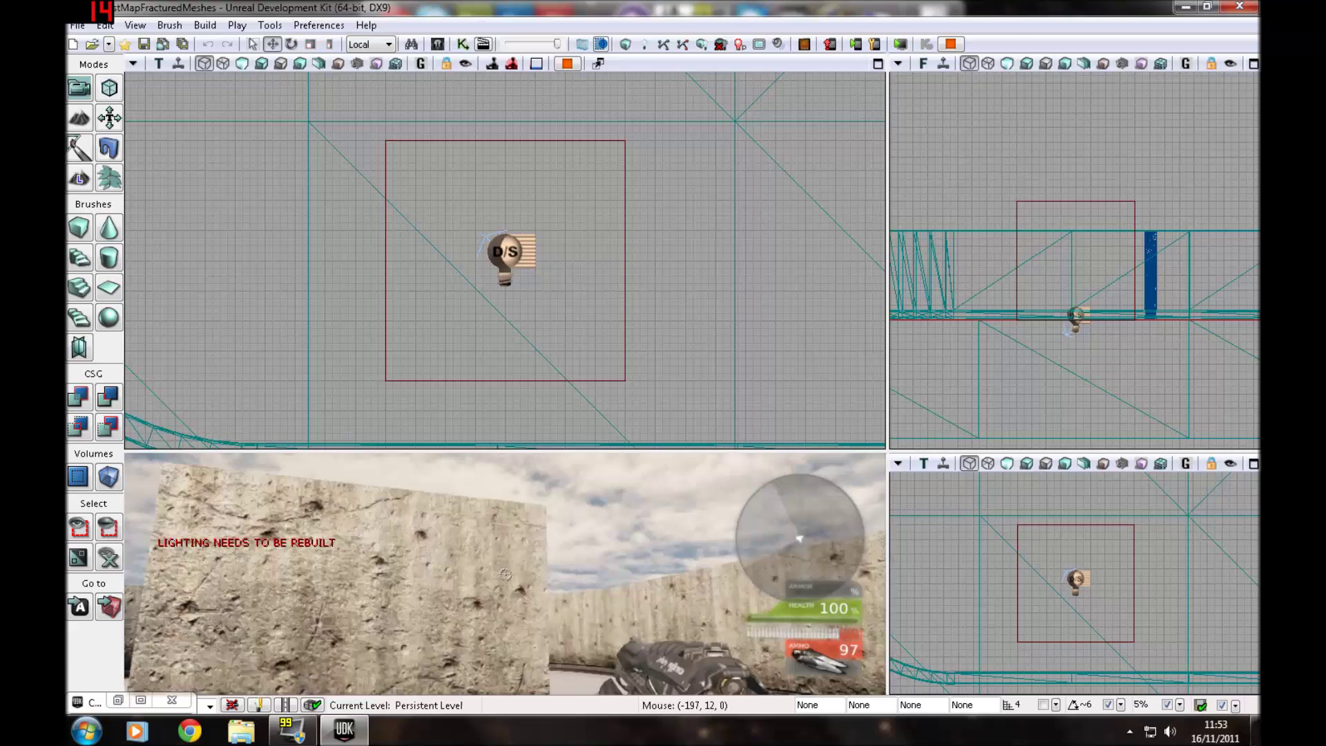
{"action": "left_click", "coordinate": [505, 574]}
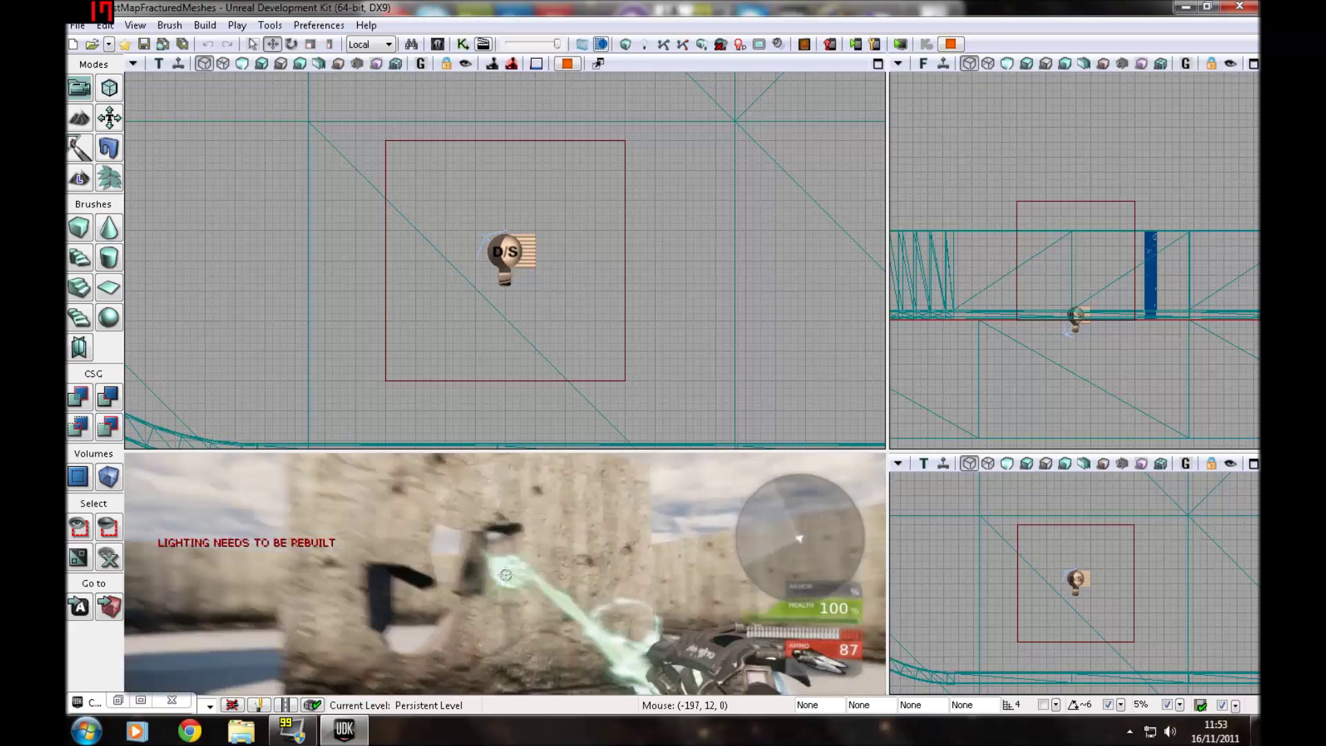
{"action": "right_click_drag", "start_coordinate": [505, 574], "coordinate": [505, 574]}
{"action": "left_click", "coordinate": [505, 574]}
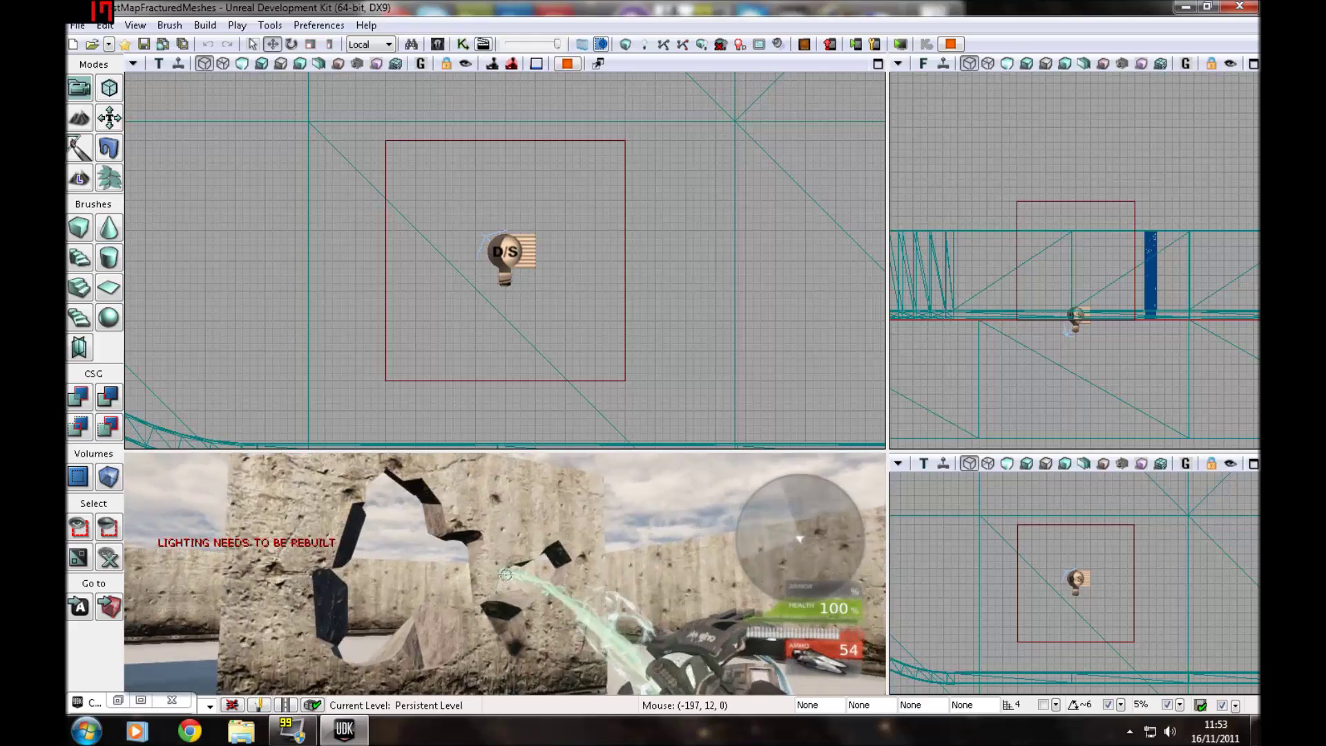
{"action": "key", "text": "Escape"}
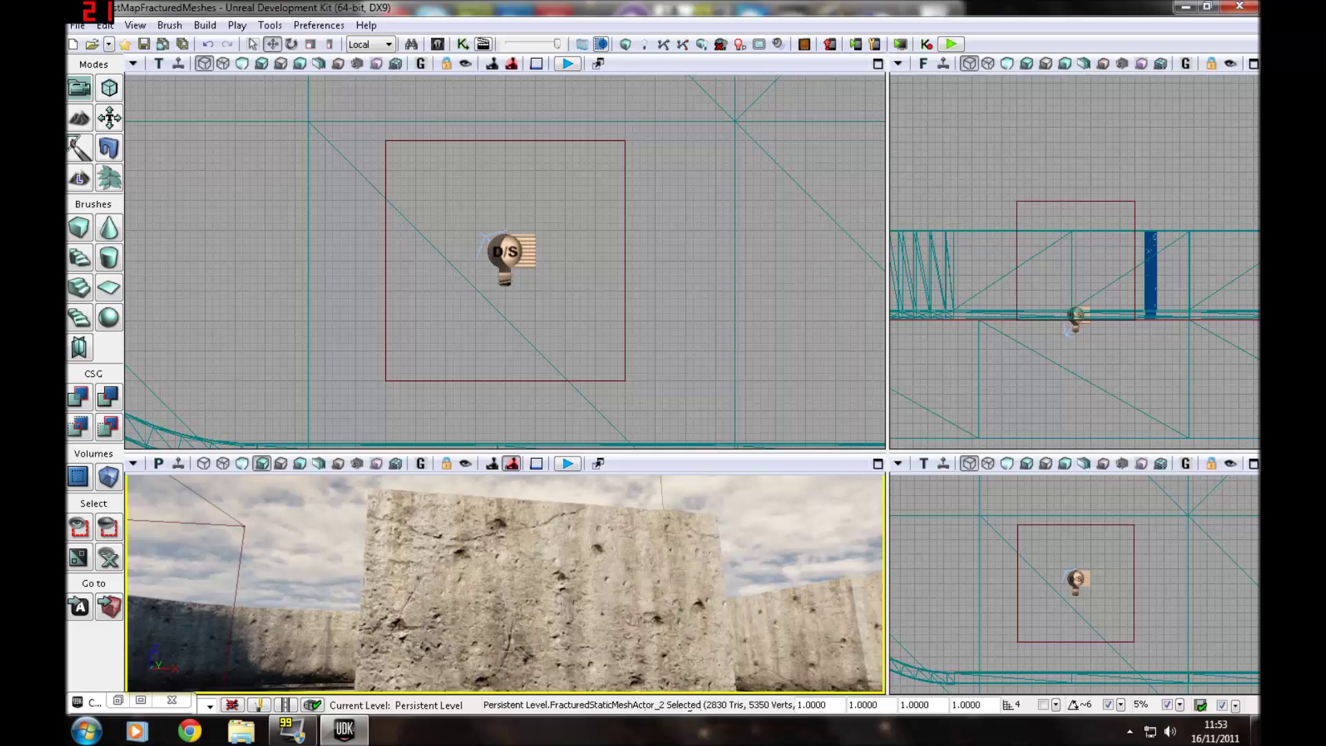
- Delete the freestanding fractured wall from the level and filter the Content Browser's wall assets to Static Meshes only
{"action": "key", "text": "Delete"}
{"action": "left_click", "coordinate": [120, 700]}
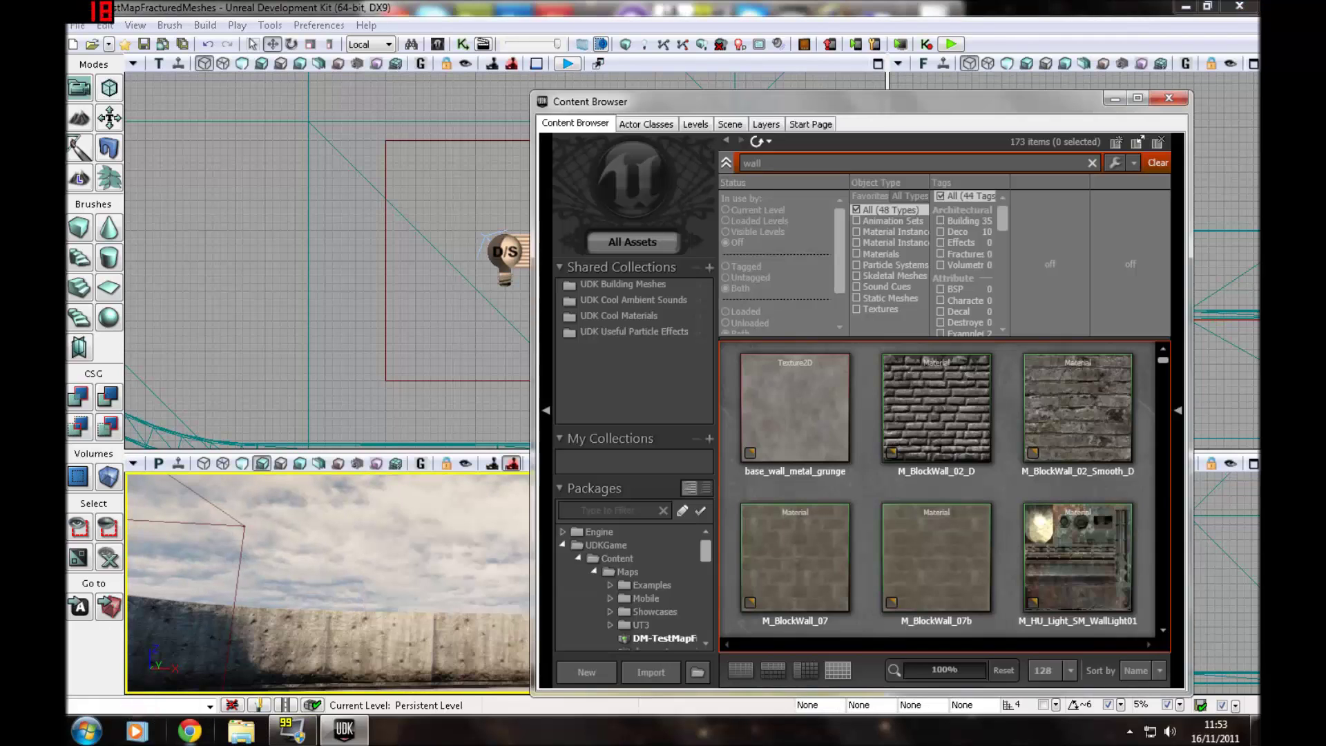
{"action": "left_click", "coordinate": [803, 228]}
{"action": "left_click", "coordinate": [880, 298]}
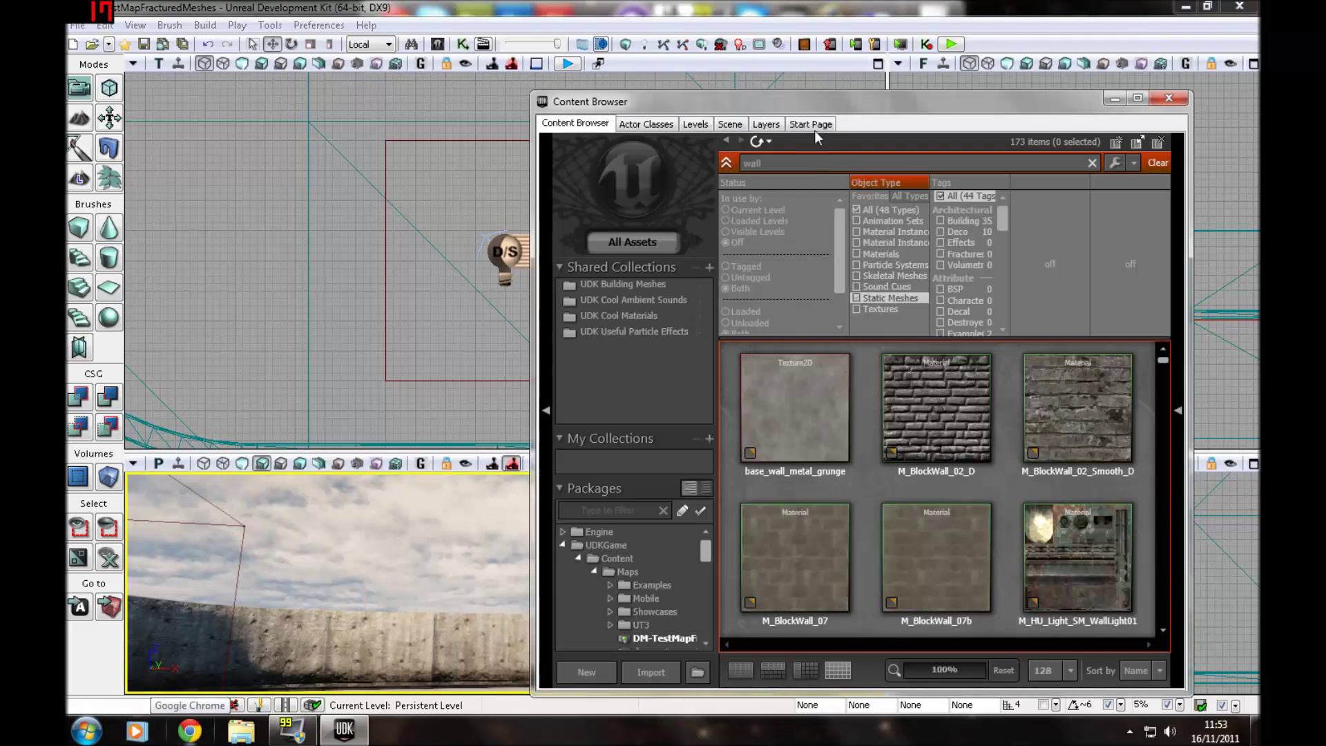
- Delete the S_LT_Buildings_SM_BunkerWallB_STR_FRACTURED asset, agreeing to clear the undo history
{"action": "scroll", "coordinate": [1162, 379], "scroll_direction": "down", "scroll_amount": 2}
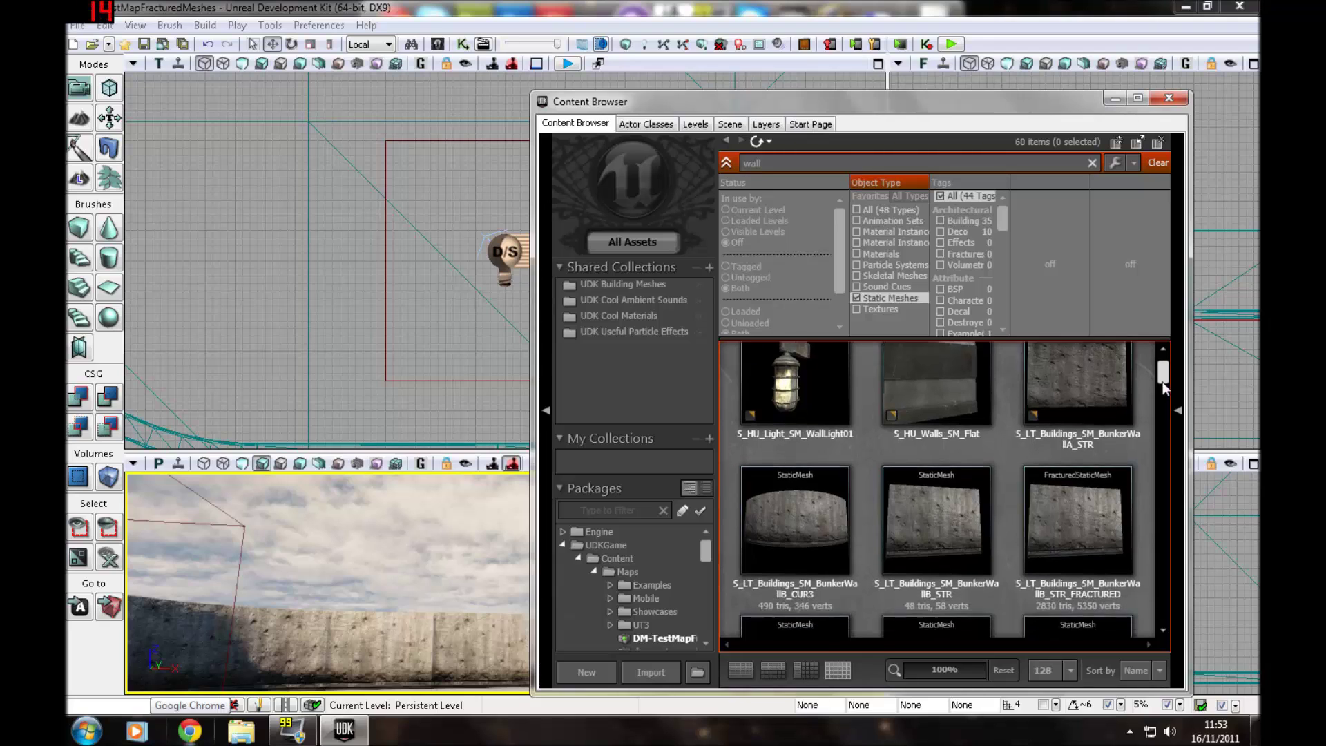
{"action": "left_click", "coordinate": [1075, 446]}
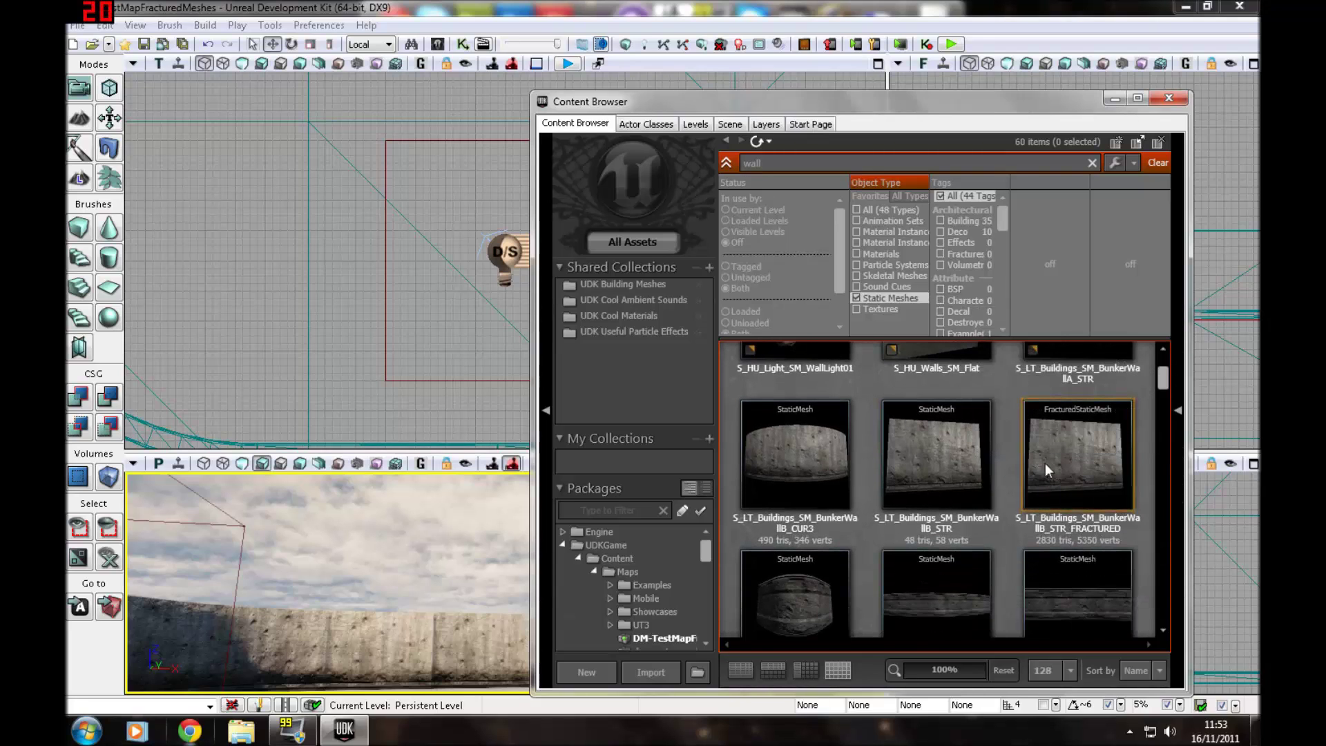
{"action": "left_click", "coordinate": [802, 209]}
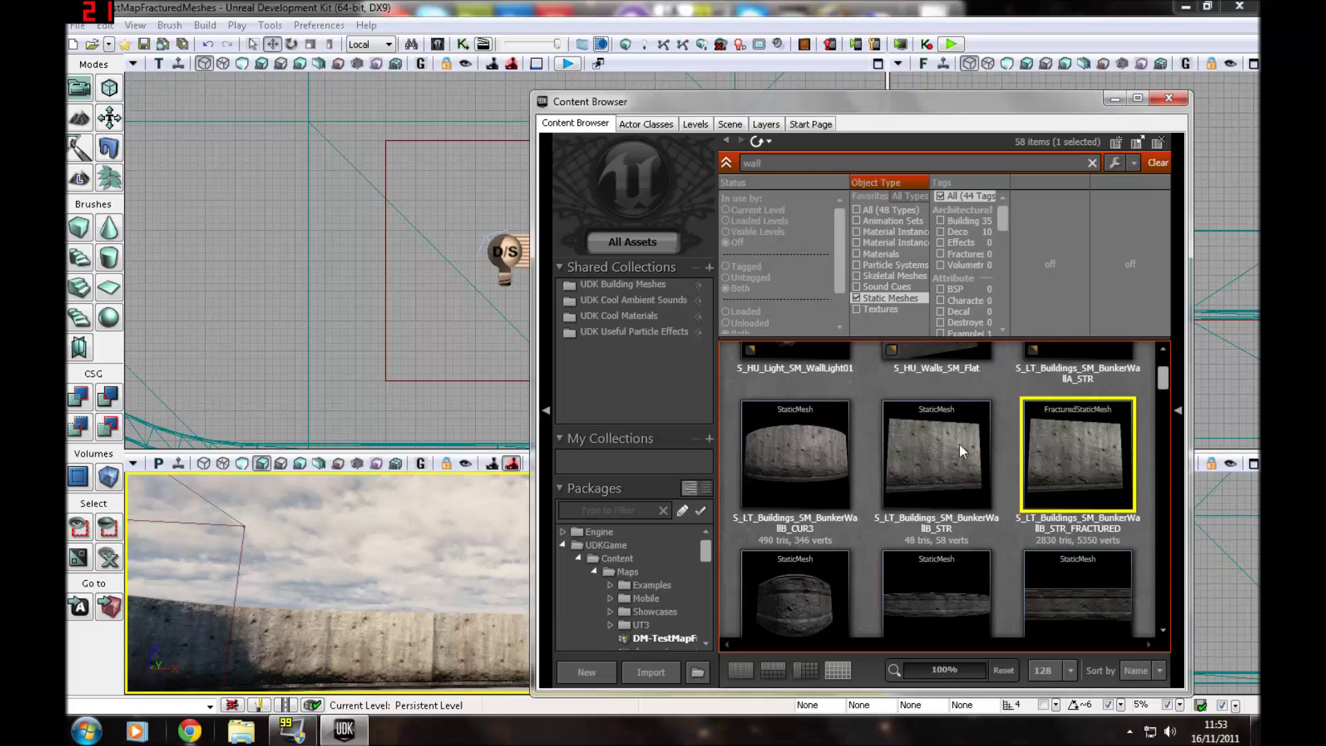
{"action": "right_click", "coordinate": [1053, 456]}
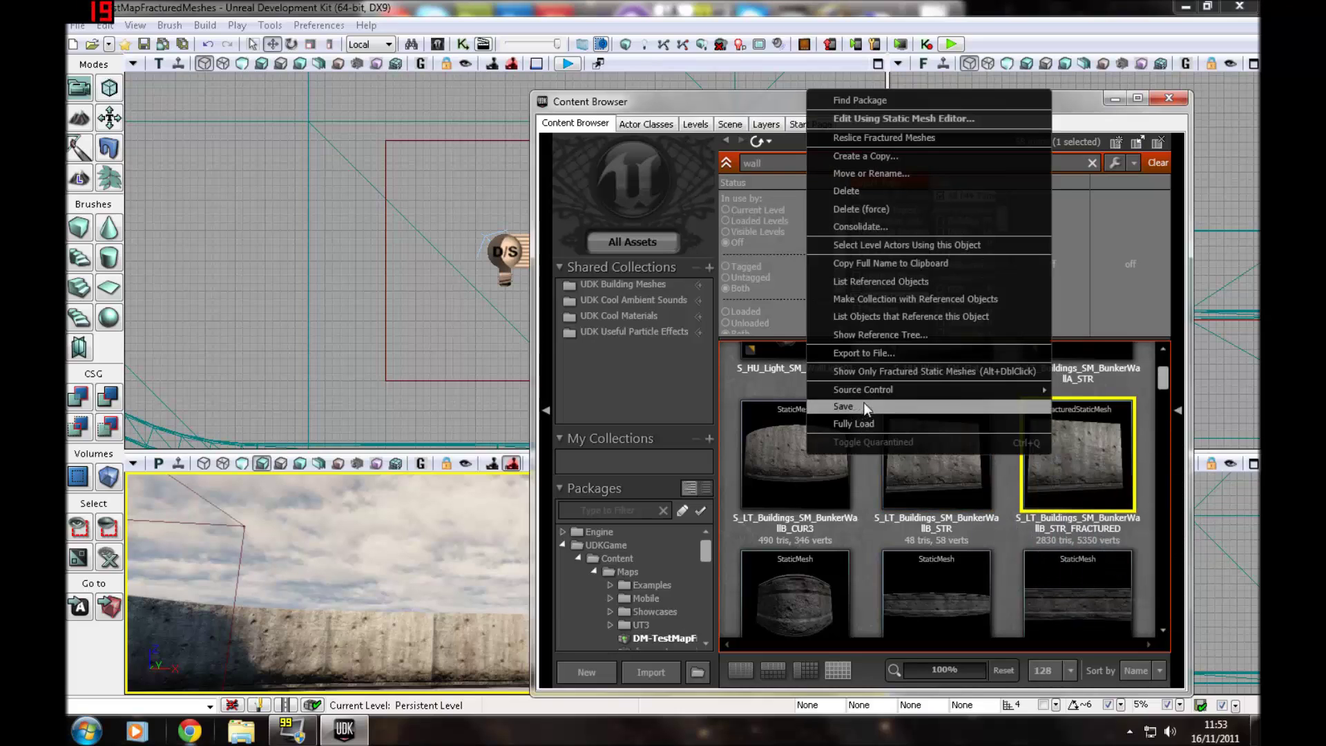
{"action": "left_click", "coordinate": [857, 193]}
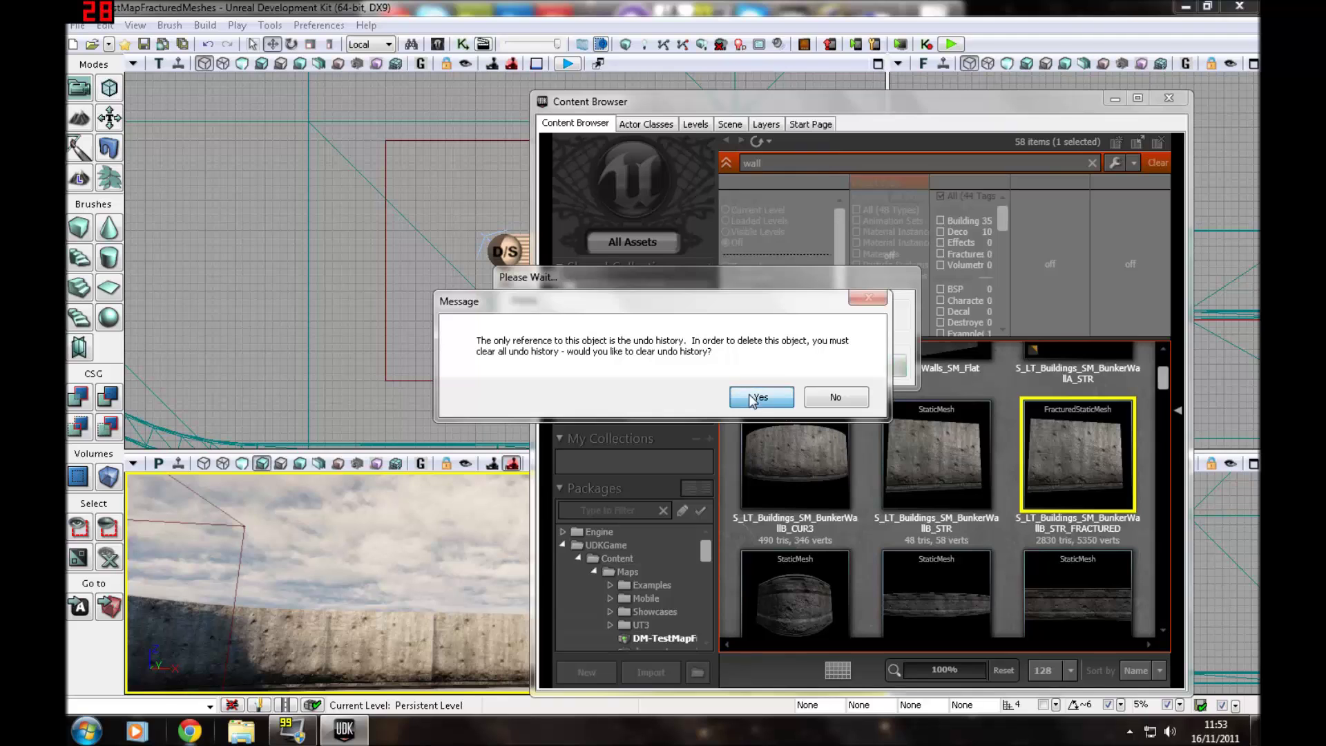
{"action": "left_click", "coordinate": [761, 394]}
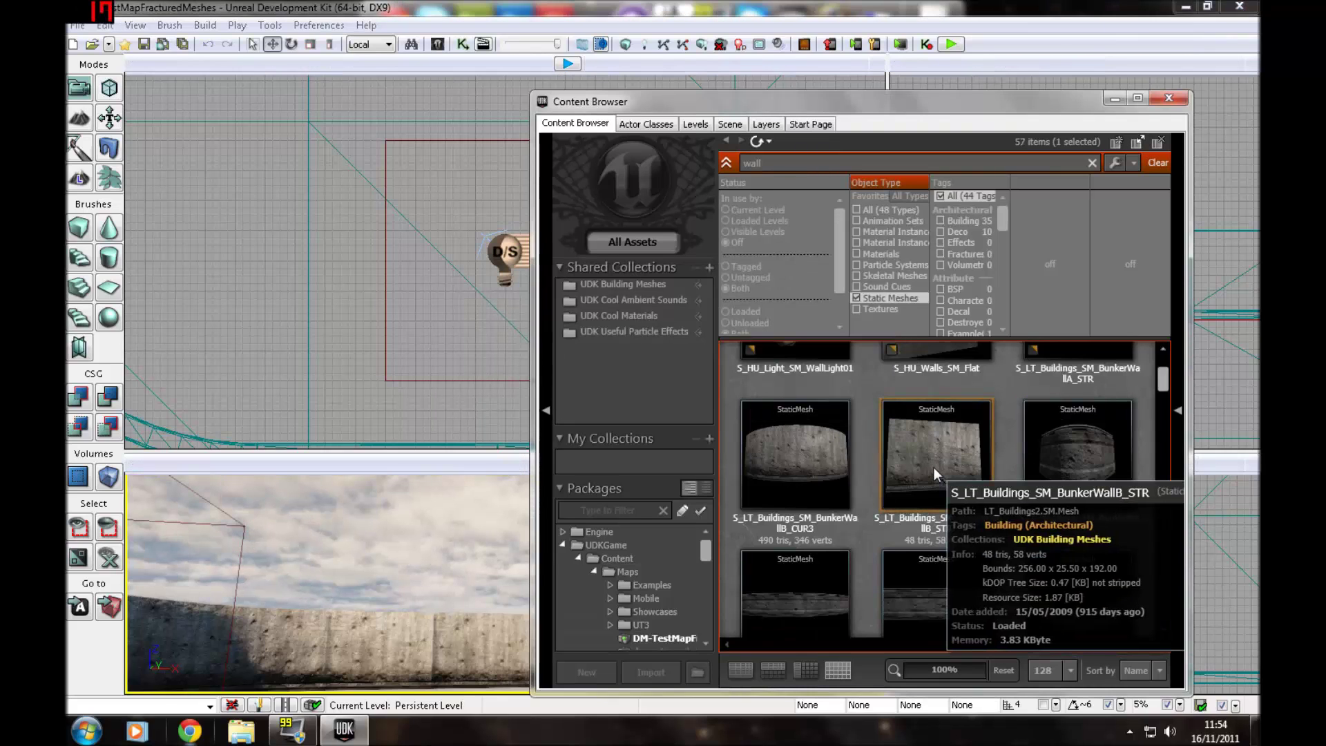
- Open the S_LT_Buildings_SM_BunkerWallB_STR mesh in the Static Mesh Editor and launch the Fracture Tool
{"action": "left_click", "coordinate": [934, 467]}
{"action": "right_click", "coordinate": [934, 467]}
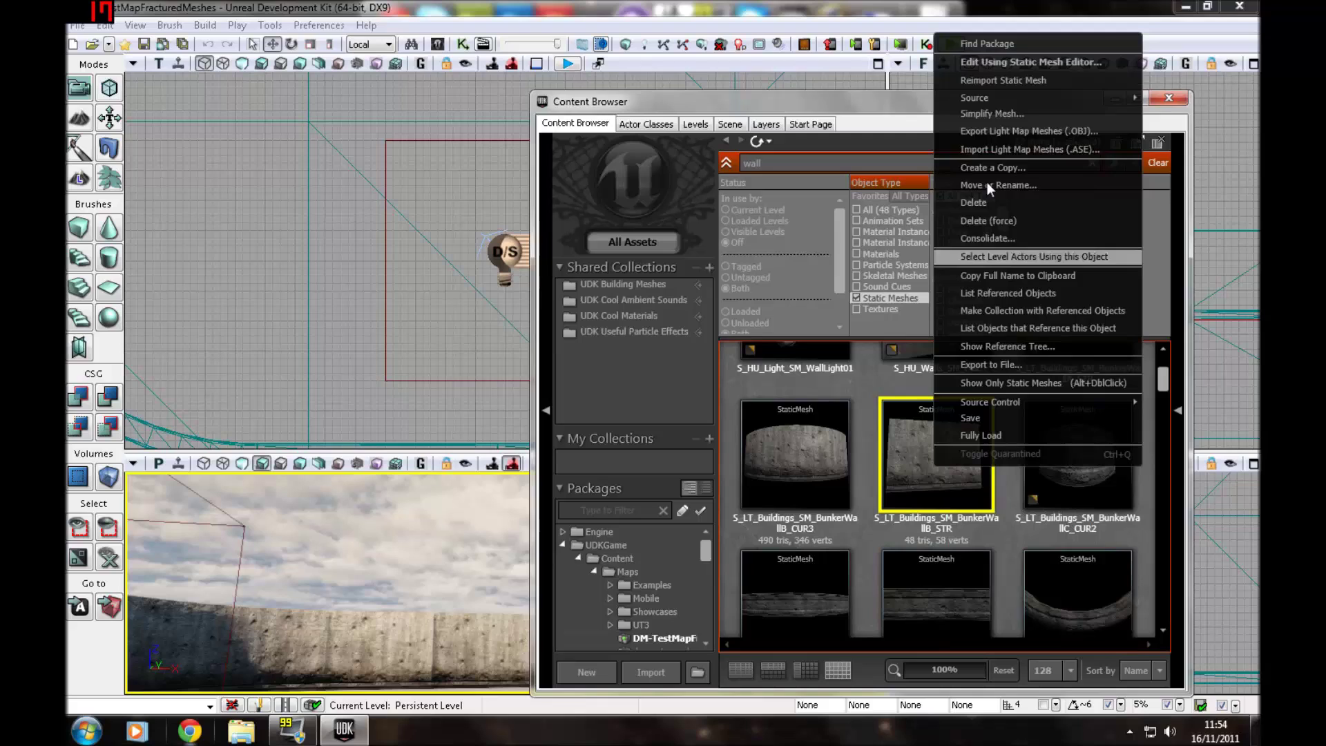
{"action": "left_click", "coordinate": [996, 63]}
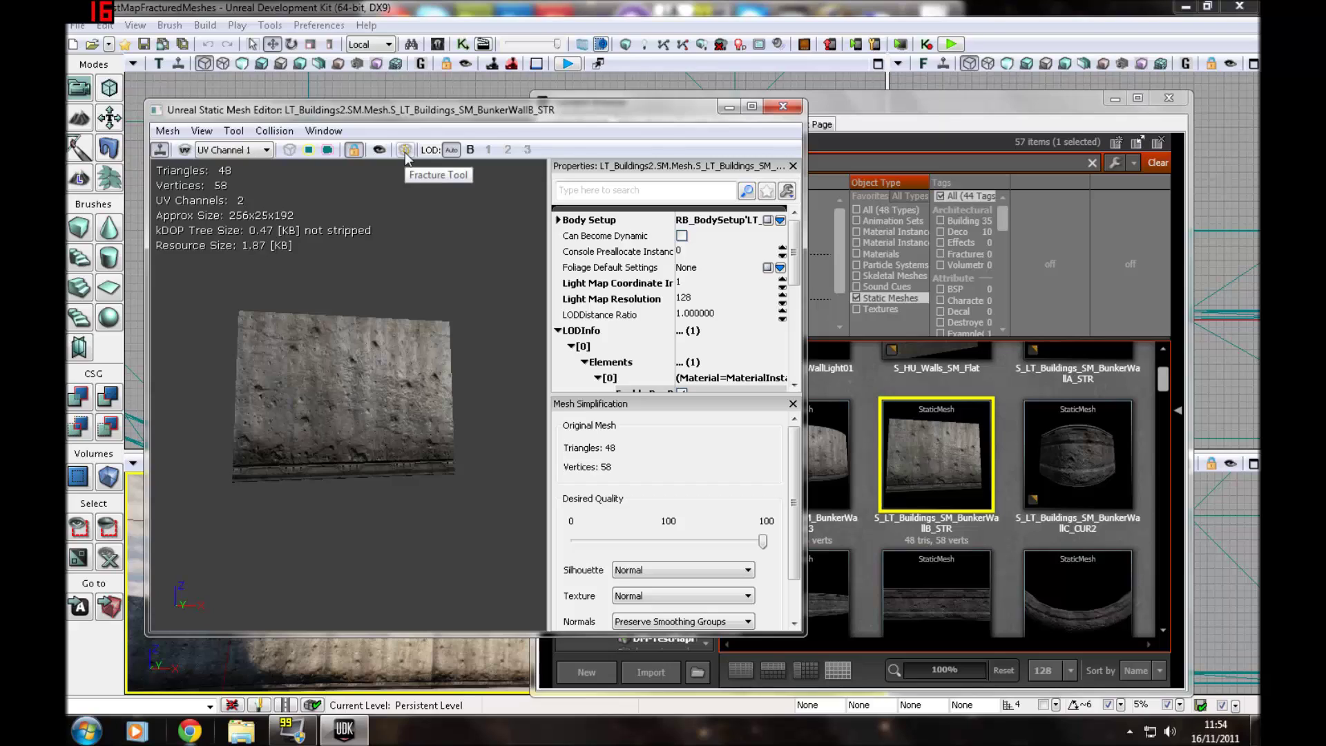
{"action": "left_click", "coordinate": [235, 131]}
{"action": "left_click", "coordinate": [263, 177]}
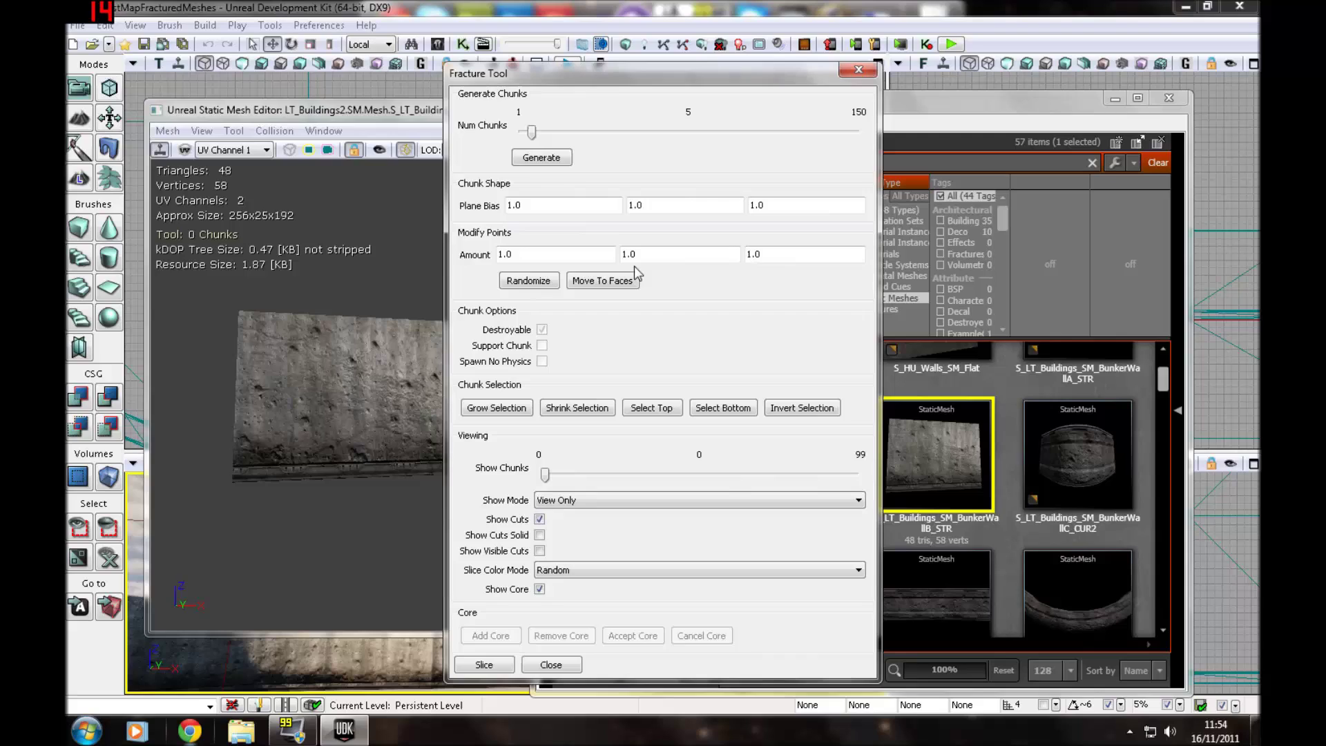
- Generate 150 fracture chunks for the wall mesh and lower the Num Chunks setting to 50
{"action": "left_click_drag", "start_coordinate": [532, 133], "coordinate": [888, 169]}
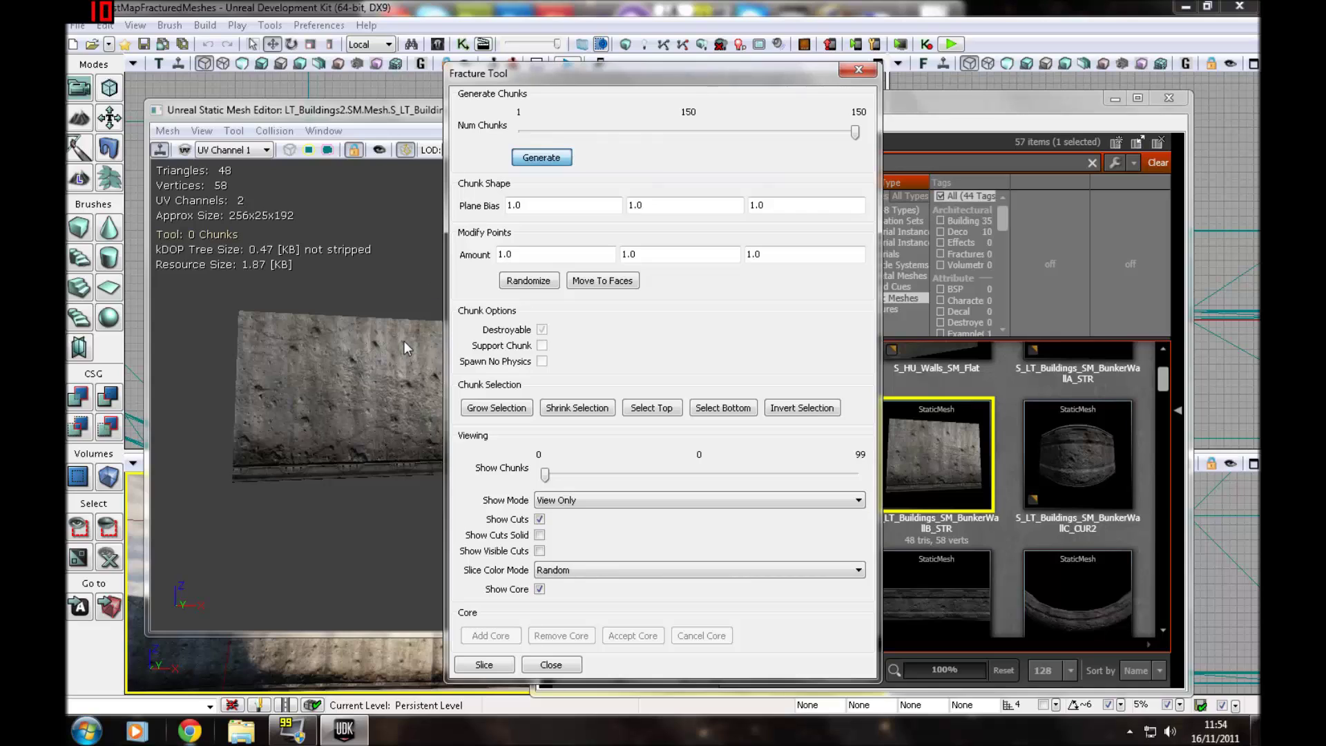
{"action": "left_click_drag", "start_coordinate": [439, 184], "coordinate": [373, 338]}
{"action": "left_click", "coordinate": [446, 335]}
{"action": "left_click", "coordinate": [436, 340]}
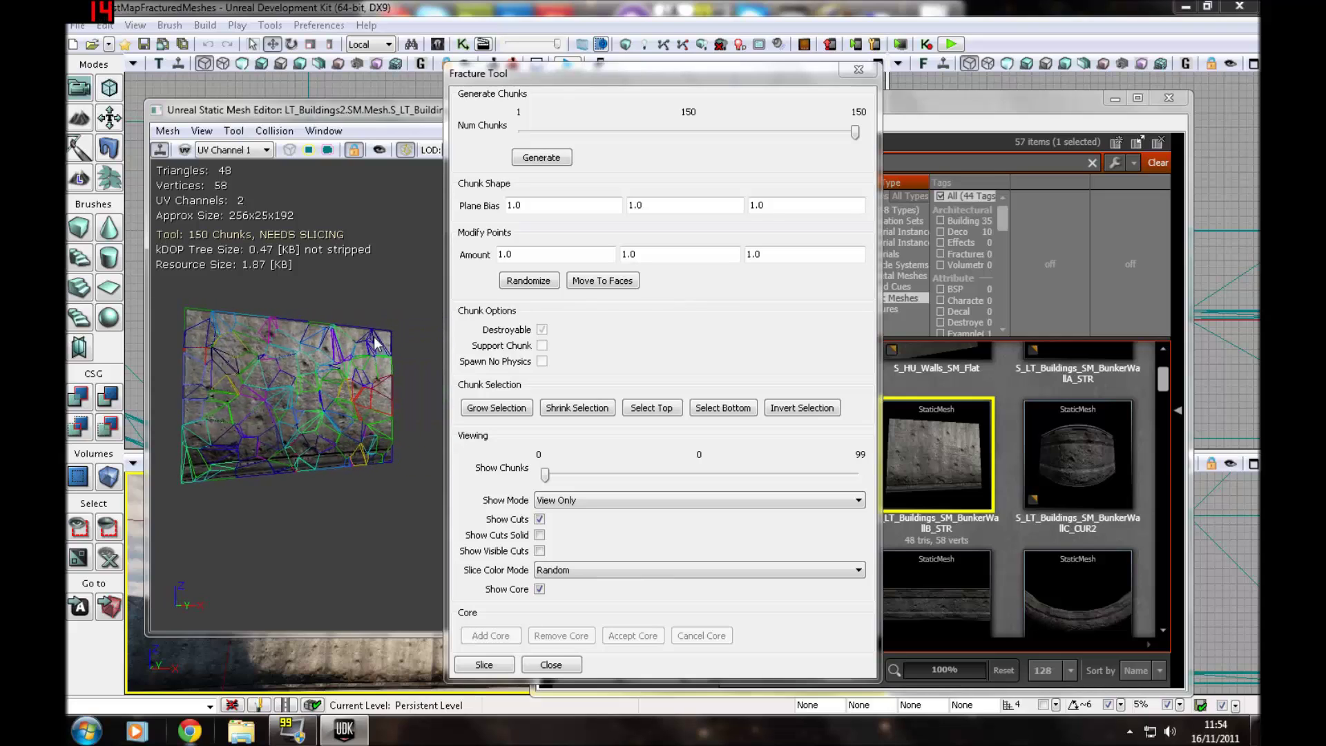
{"action": "left_click_drag", "start_coordinate": [727, 132], "coordinate": [699, 131]}
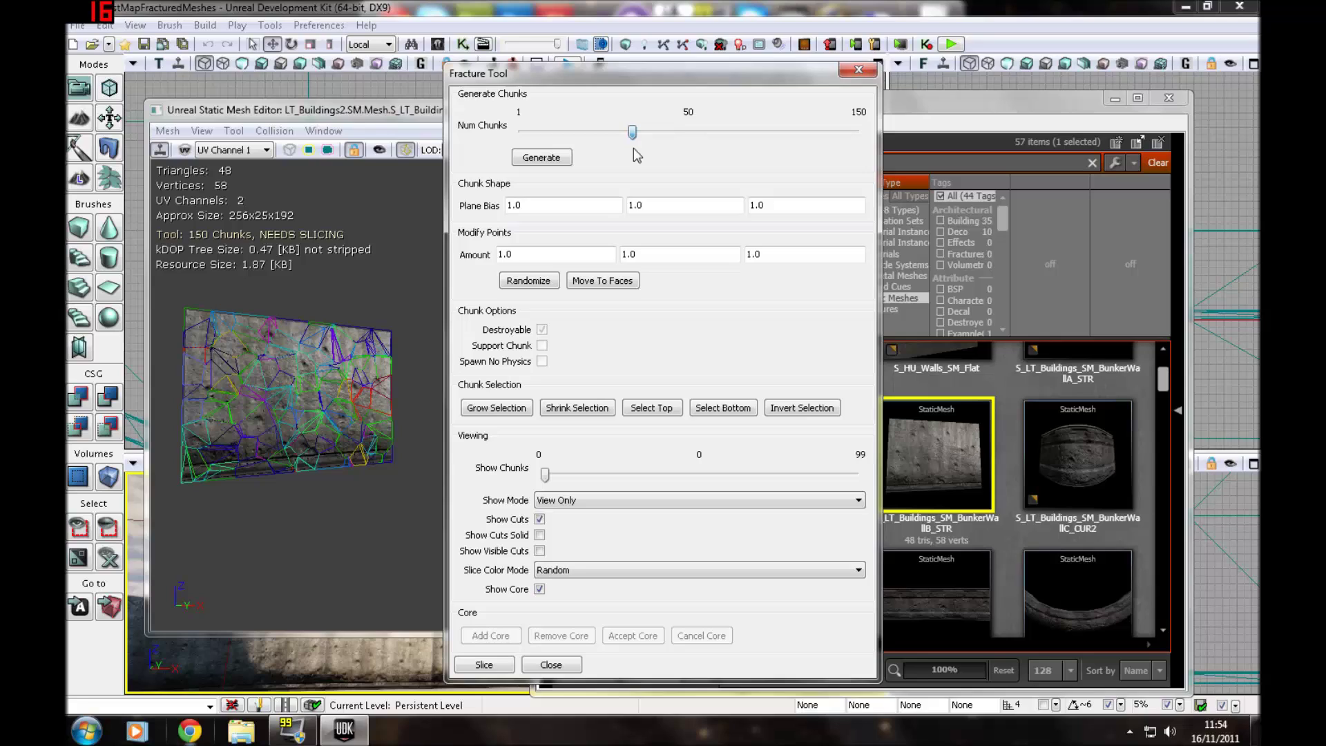
{"action": "left_click", "coordinate": [358, 494]}
- Select the chunks along the wall's bottom, mark them as support chunks, and reselect them after inspecting the mesh
{"action": "left_click", "coordinate": [736, 409]}
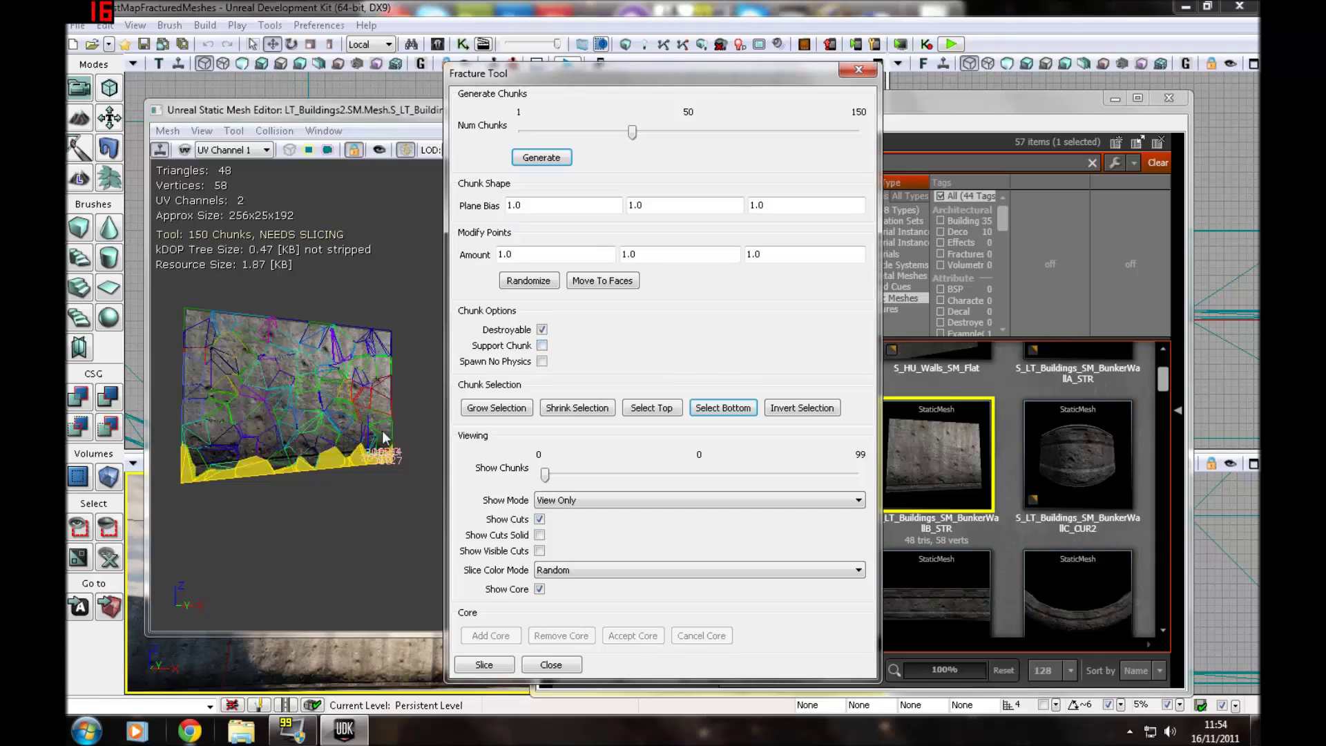
{"action": "left_click", "coordinate": [542, 345]}
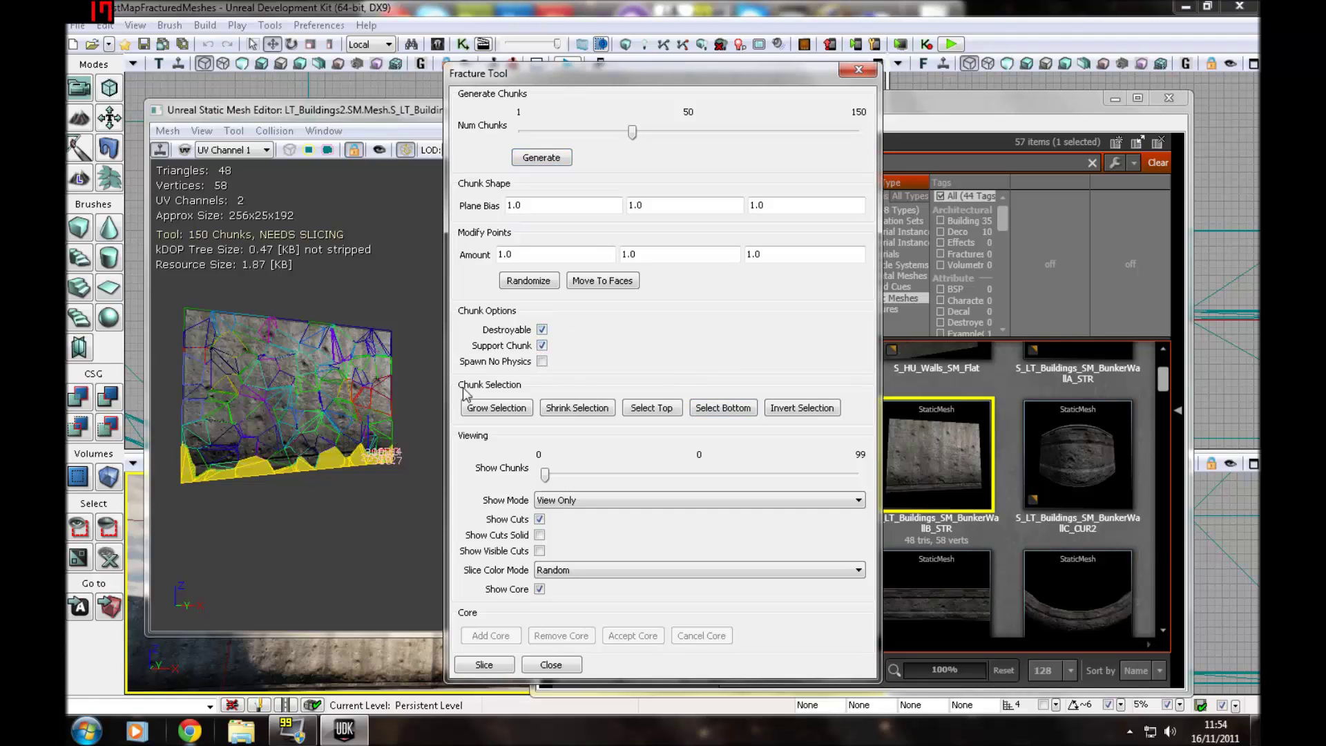
{"action": "left_click_drag", "start_coordinate": [400, 381], "coordinate": [275, 481]}
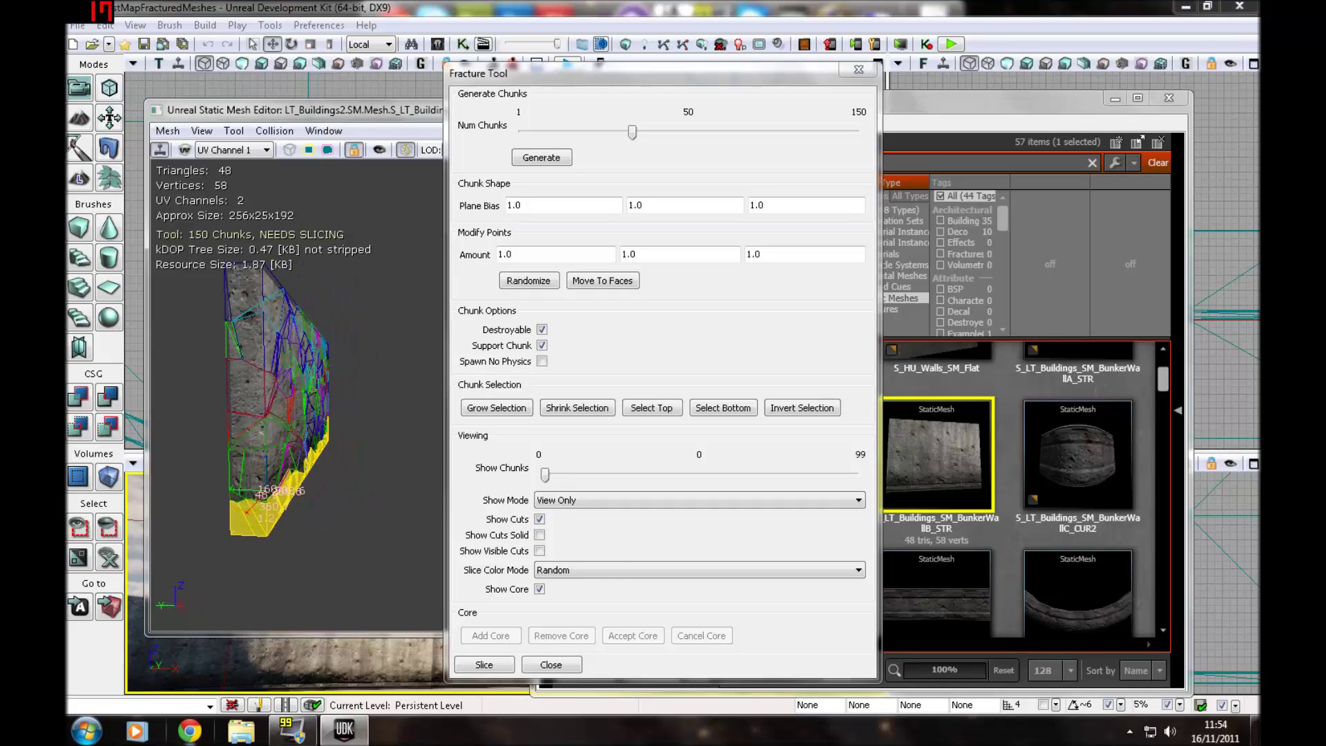
{"action": "left_click_drag", "start_coordinate": [275, 415], "coordinate": [387, 415]}
{"action": "right_click_drag", "start_coordinate": [387, 414], "coordinate": [387, 332]}
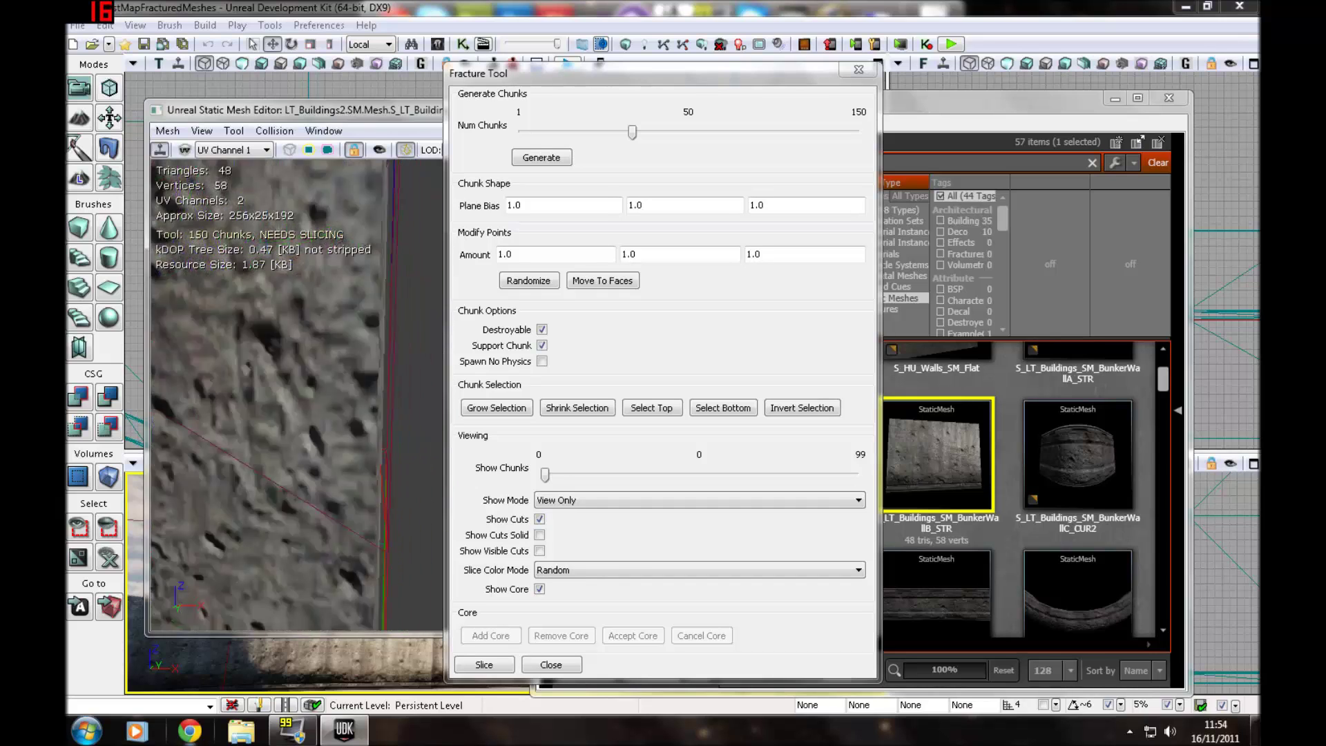
{"action": "scroll", "coordinate": [327, 413], "scroll_direction": "down", "scroll_amount": 5}
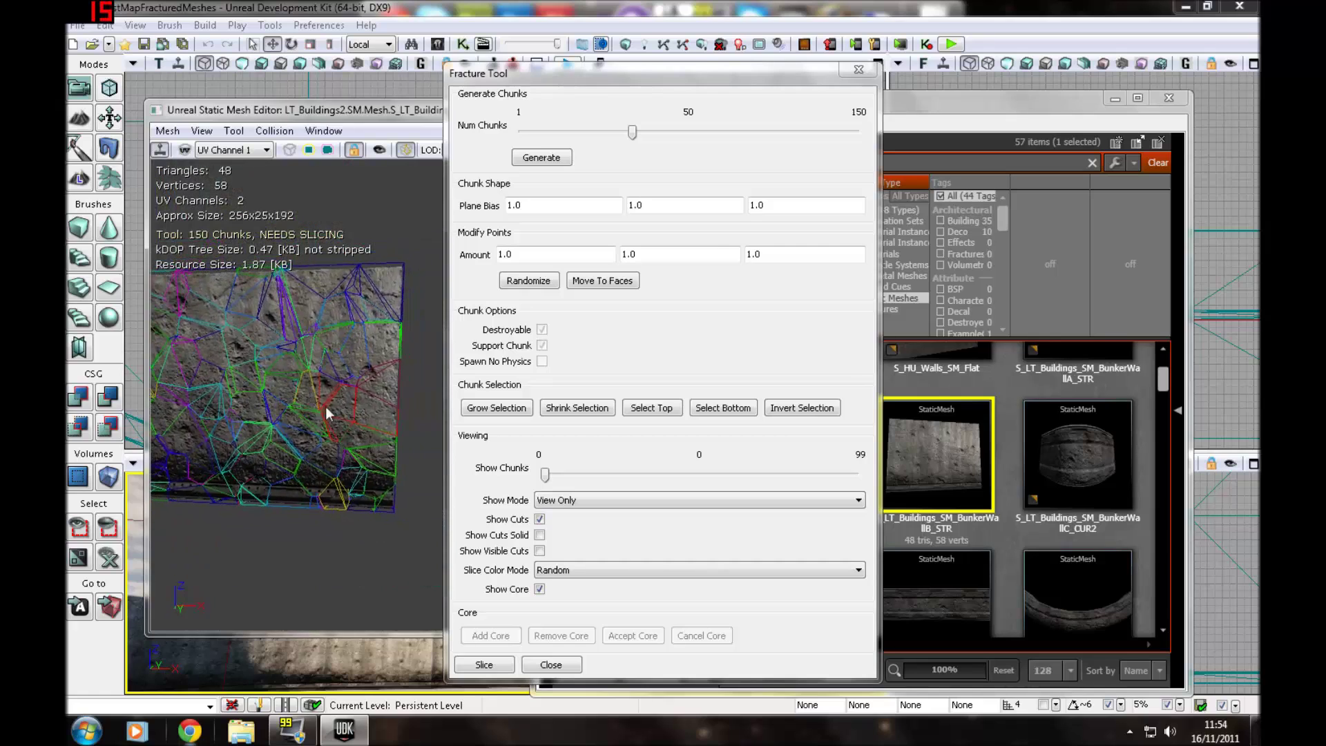
{"action": "left_click", "coordinate": [723, 408]}
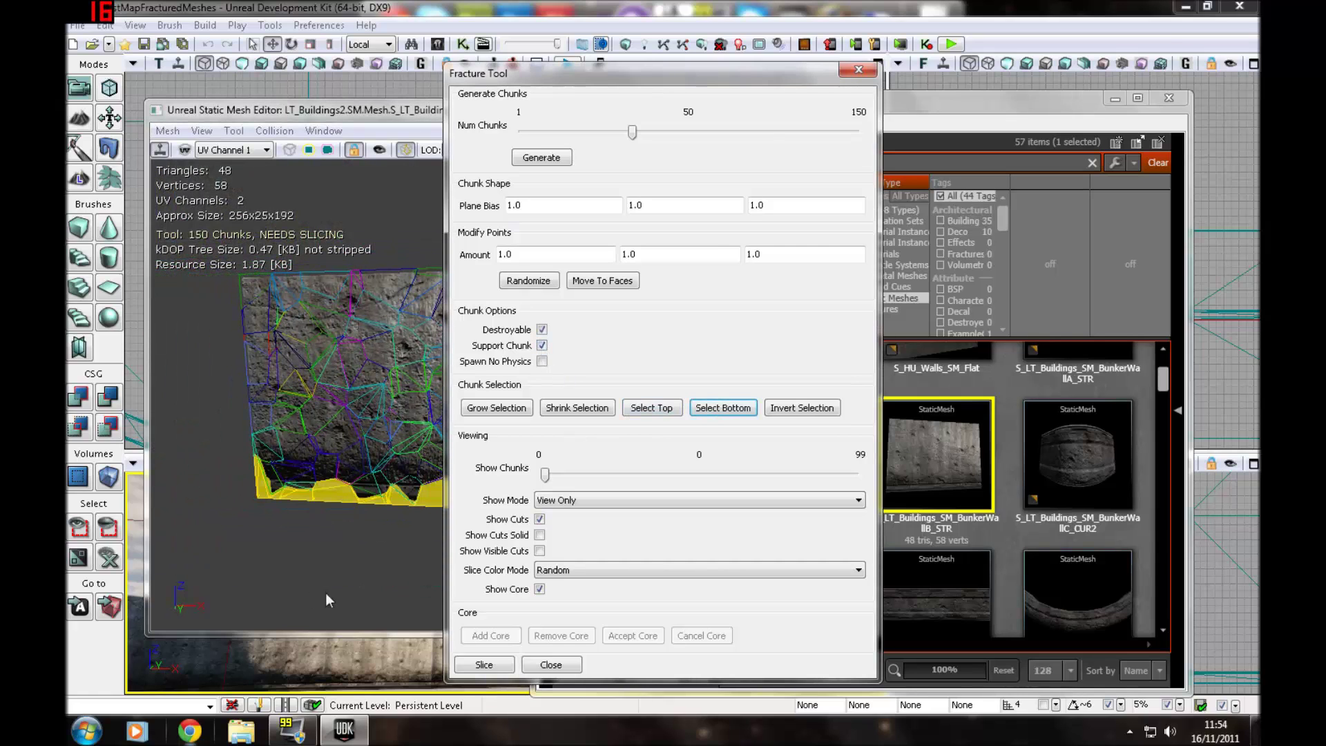
- Slice the wall mesh, setting the package to fractured and the object name to walltestfrac1
{"action": "left_click", "coordinate": [497, 667]}
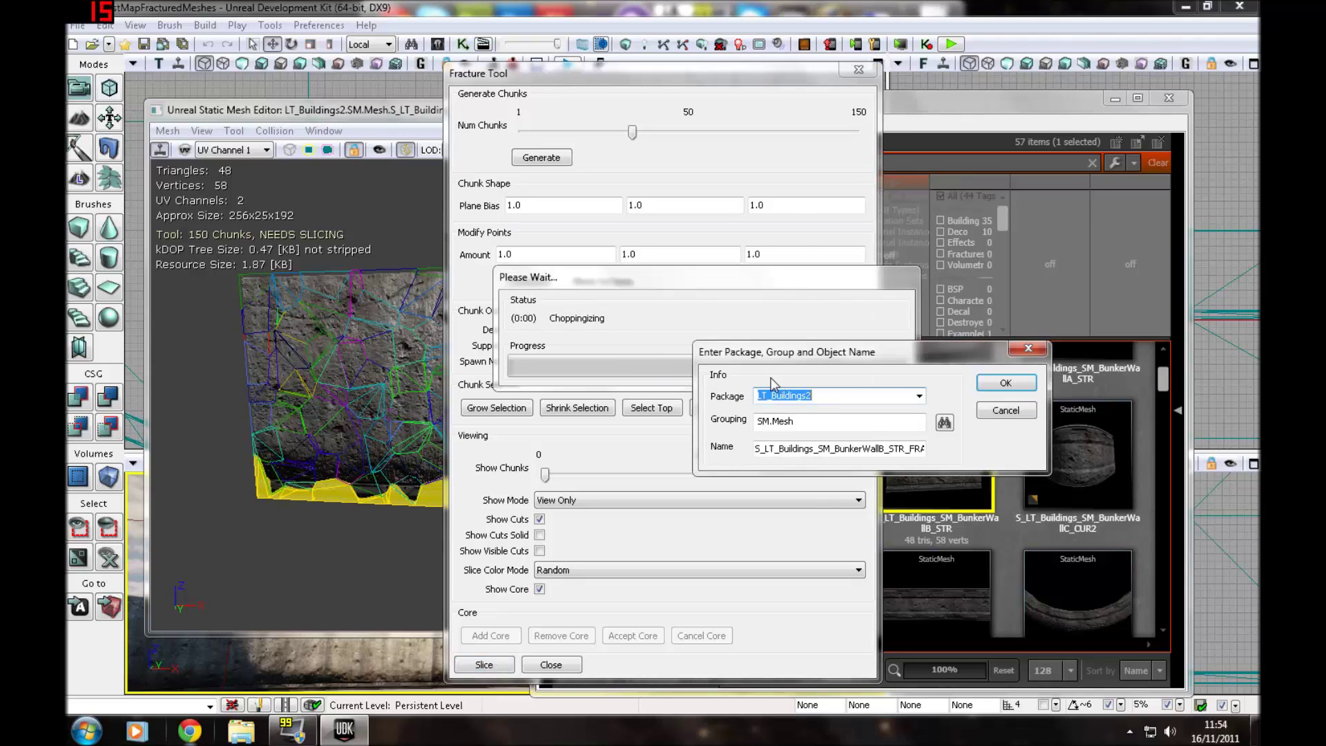
{"action": "key", "text": "BackSpace"}
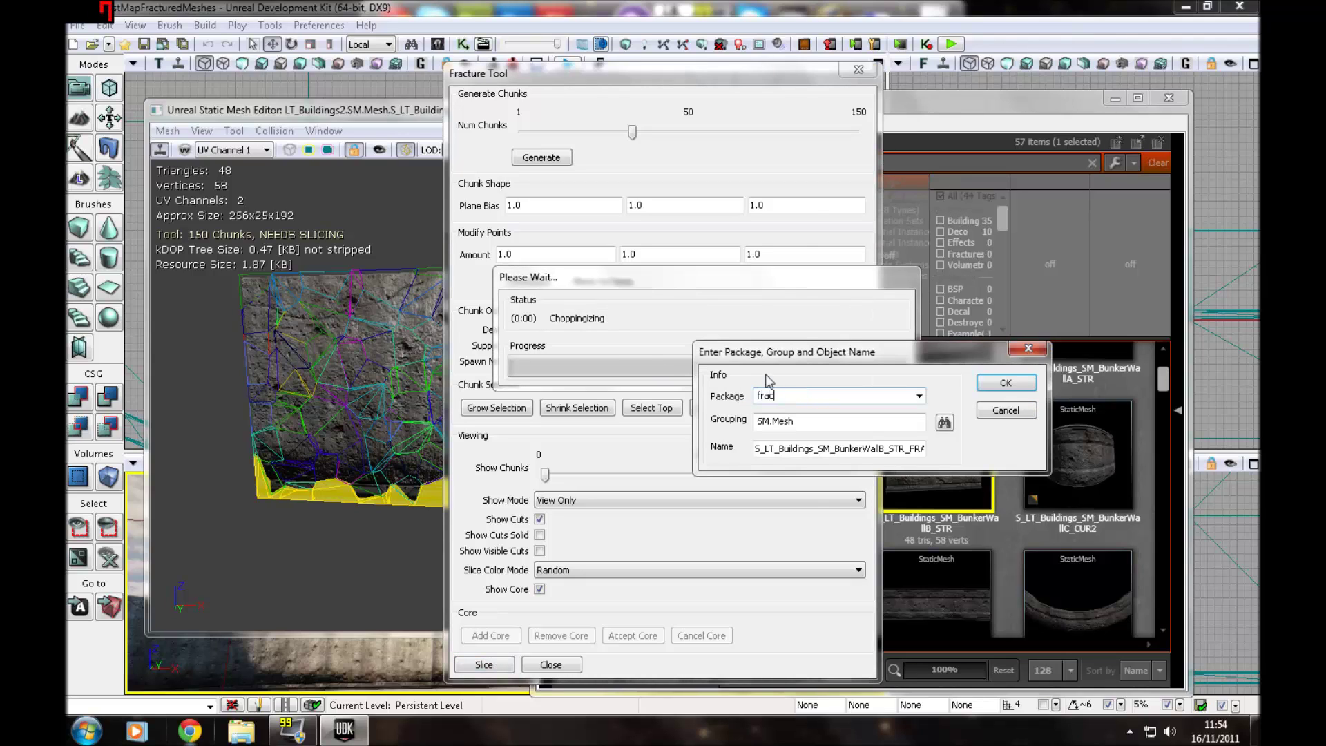
{"action": "key", "text": "BackSpace"}
{"action": "double_click", "coordinate": [805, 449]}
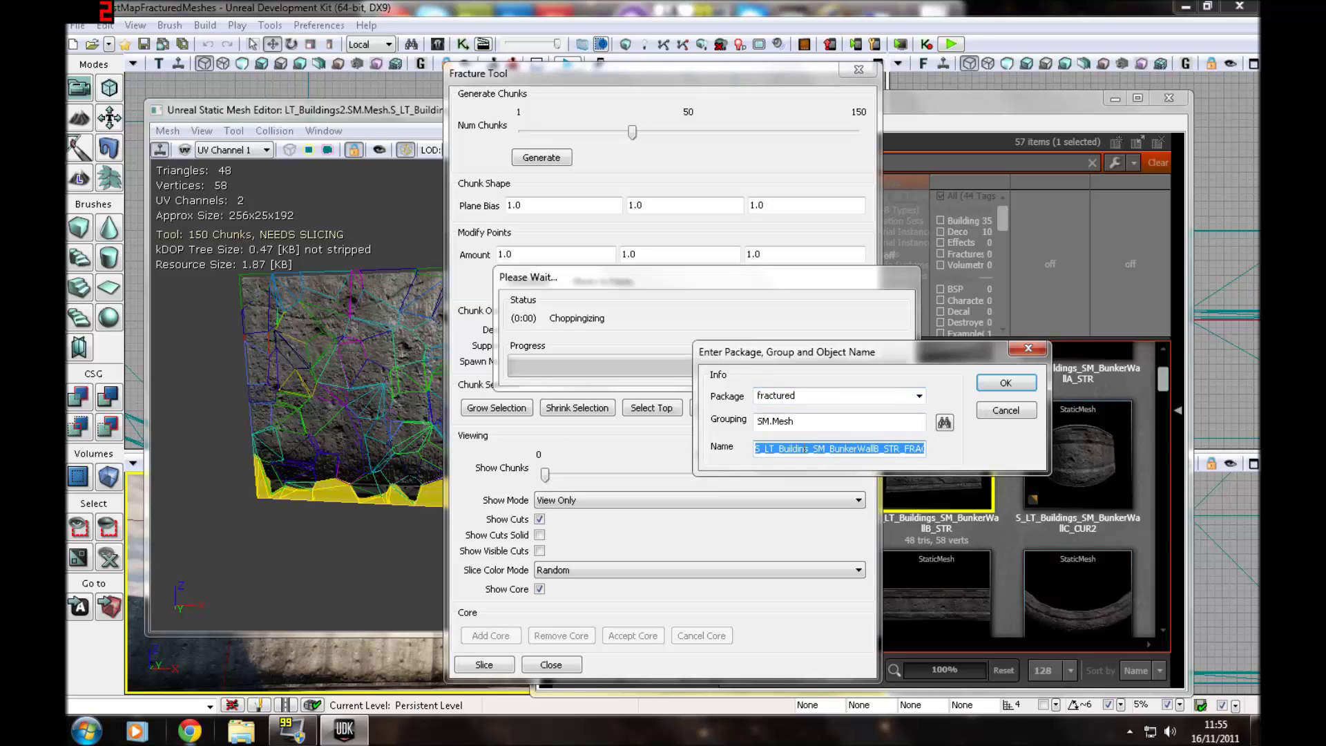
{"action": "key", "text": "BackSpace"}
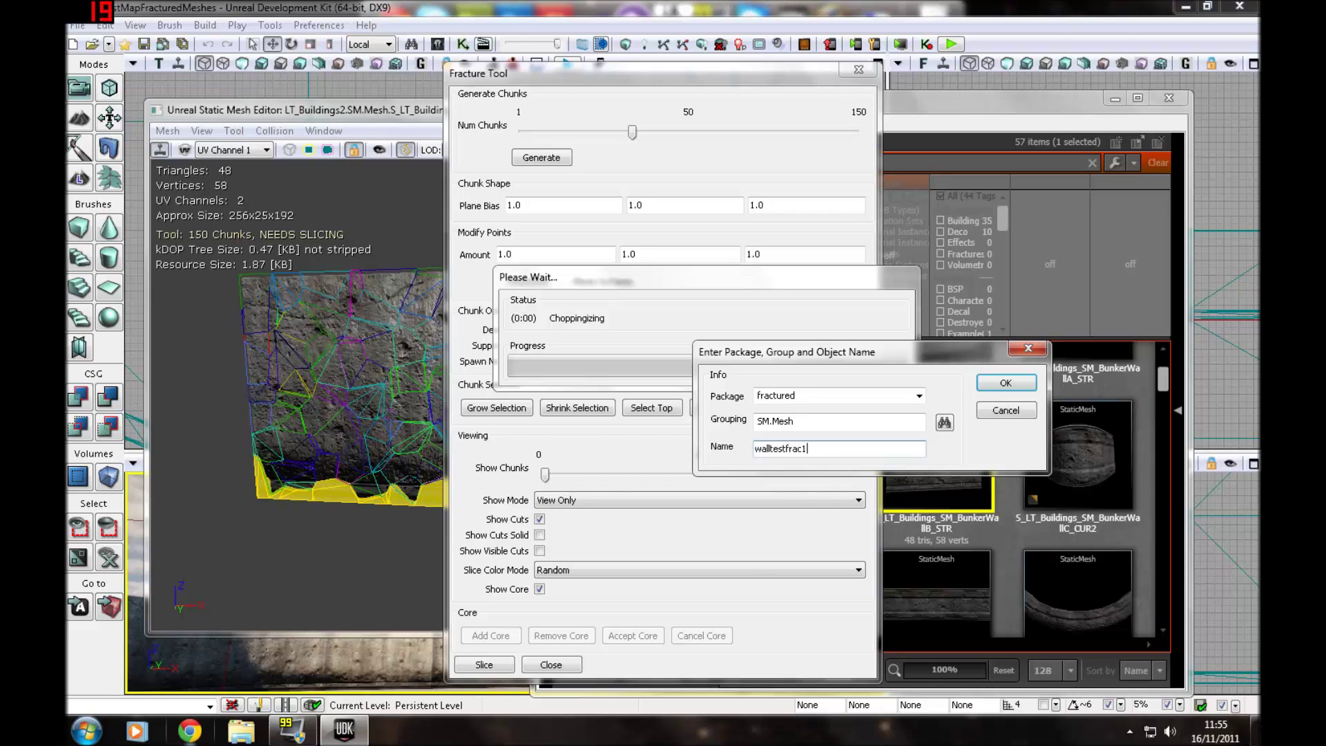
- Copy the object name walltestfrac1 and accept it for the slice, closing the Fracture Tool and mesh editor
{"action": "left_click_drag", "start_coordinate": [808, 449], "coordinate": [656, 455]}
{"action": "right_click", "coordinate": [787, 448]}
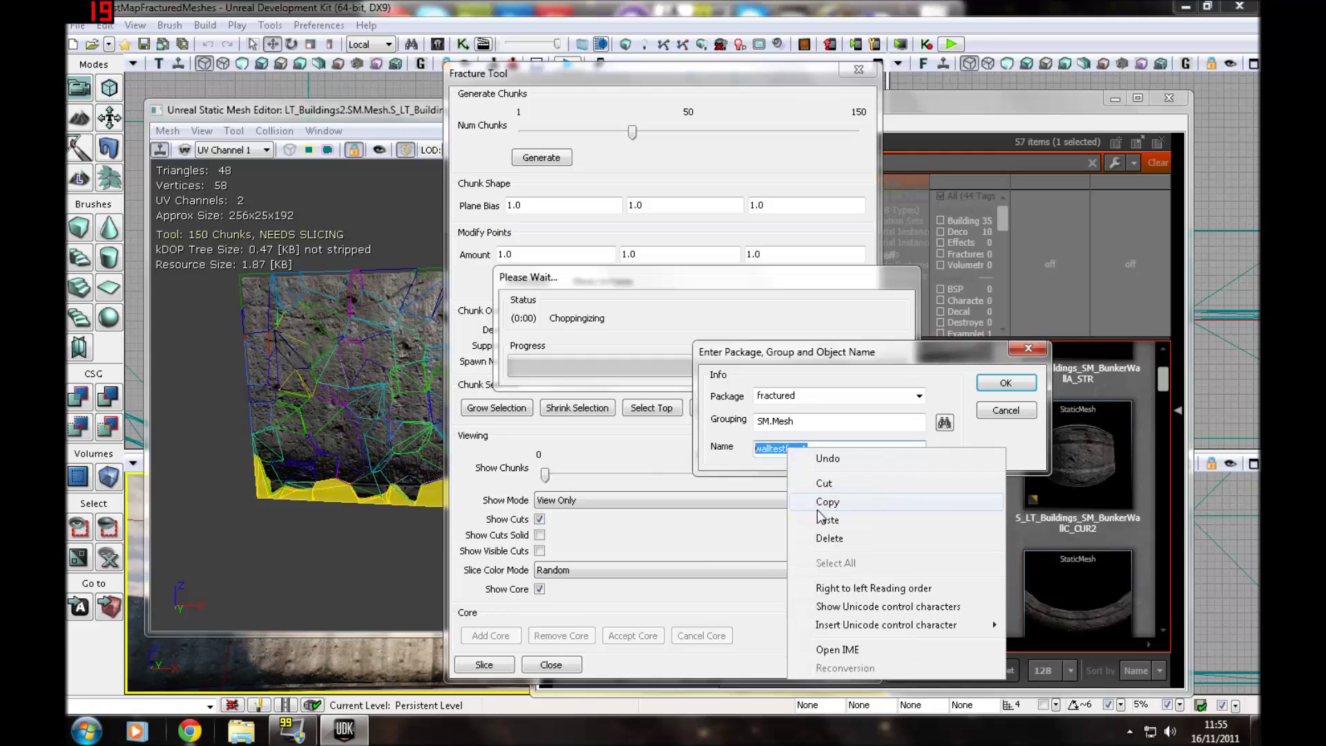
{"action": "left_click", "coordinate": [826, 515]}
{"action": "right_click", "coordinate": [790, 448]}
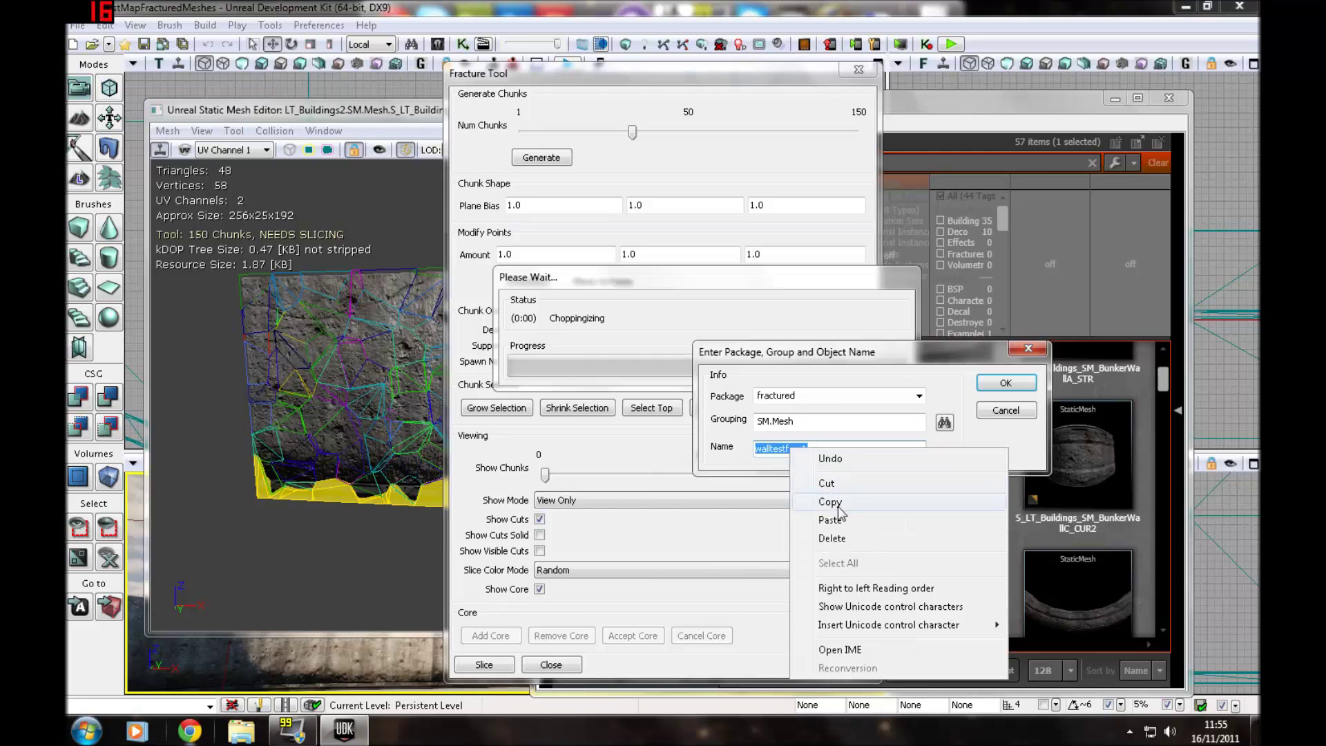
{"action": "left_click", "coordinate": [825, 513]}
{"action": "left_click", "coordinate": [1006, 383]}
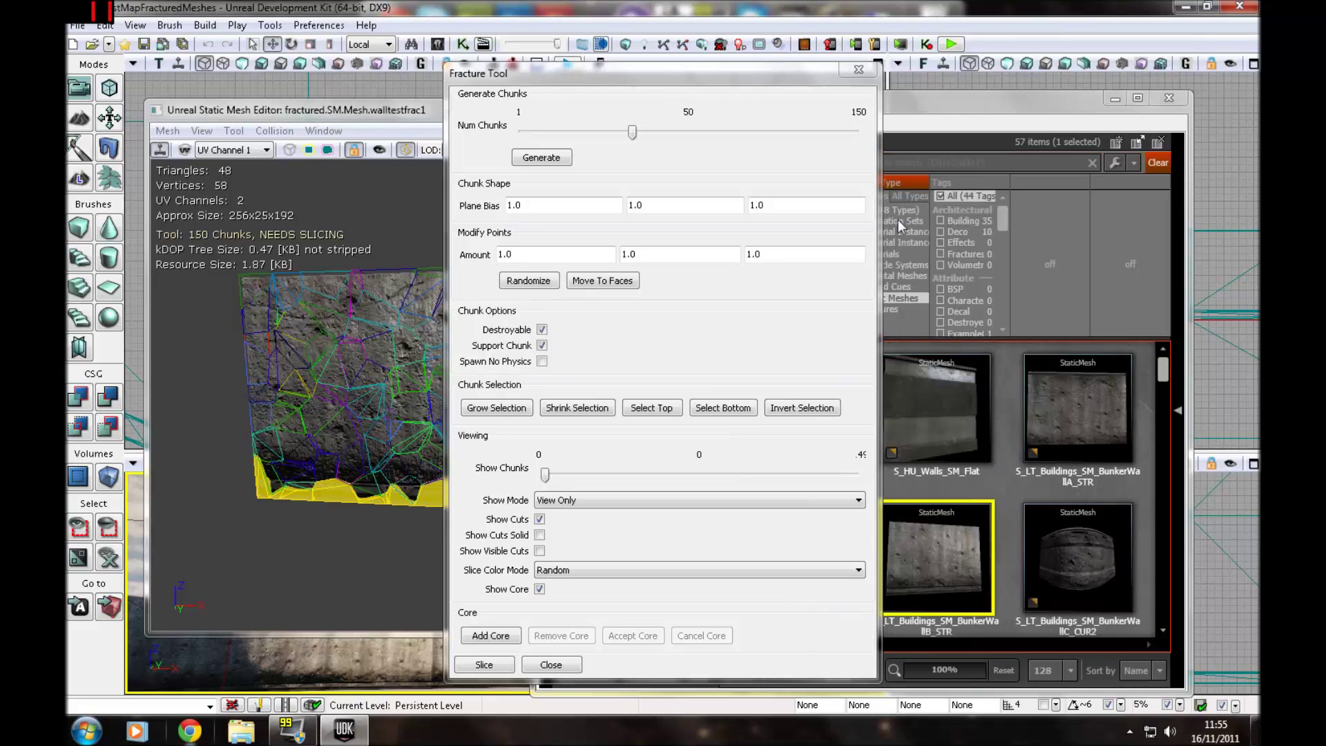
{"action": "left_click", "coordinate": [859, 69]}
{"action": "left_click", "coordinate": [780, 111]}
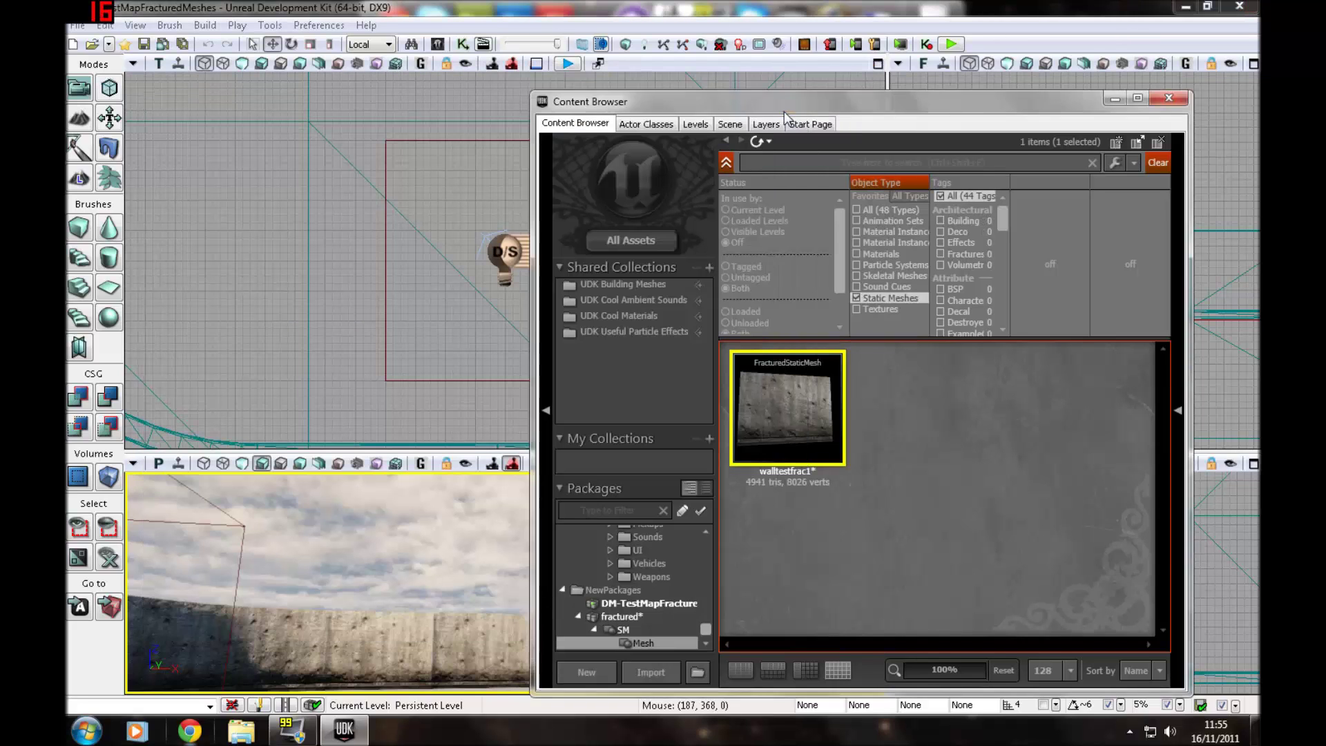
- Place the walltestfrac1 fractured mesh on the test map floor and minimise the Content Browser
{"action": "right_click_drag", "start_coordinate": [456, 498], "coordinate": [345, 553]}
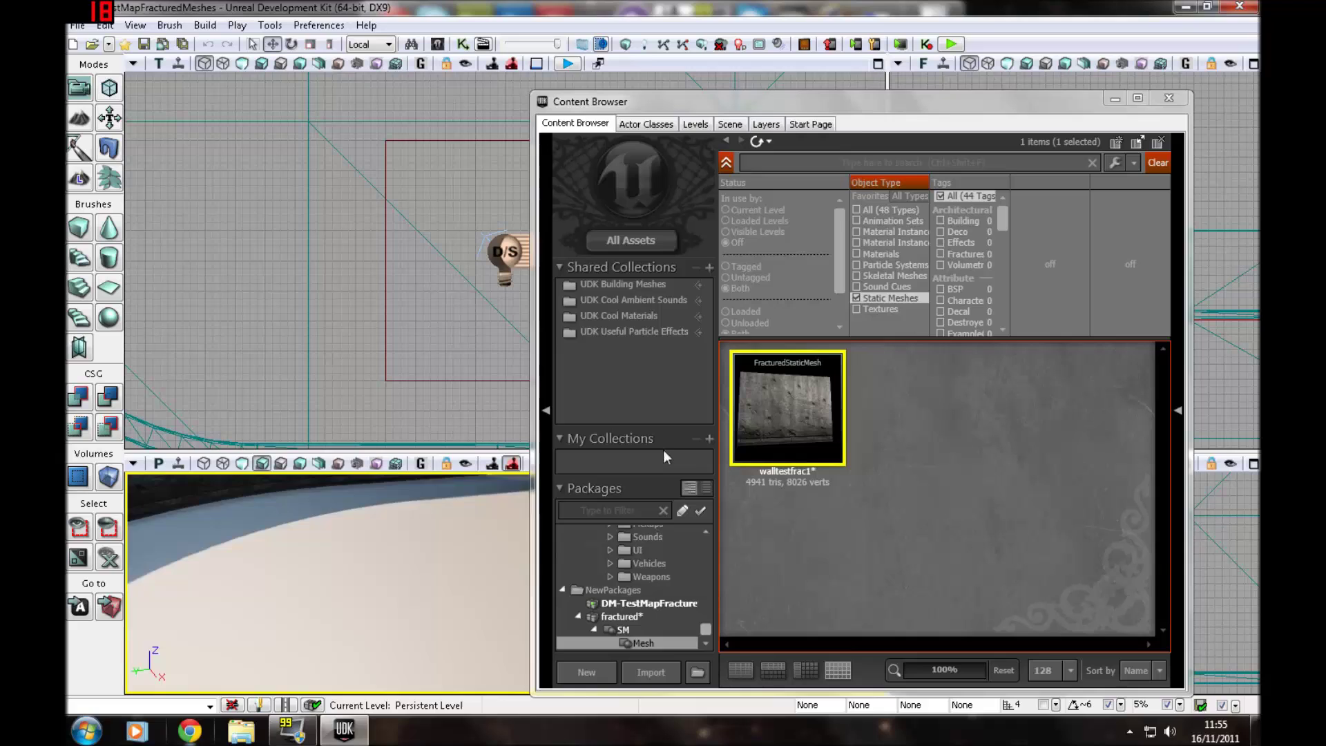
{"action": "left_click", "coordinate": [793, 420]}
{"action": "left_click_drag", "start_coordinate": [342, 612], "coordinate": [342, 612]}
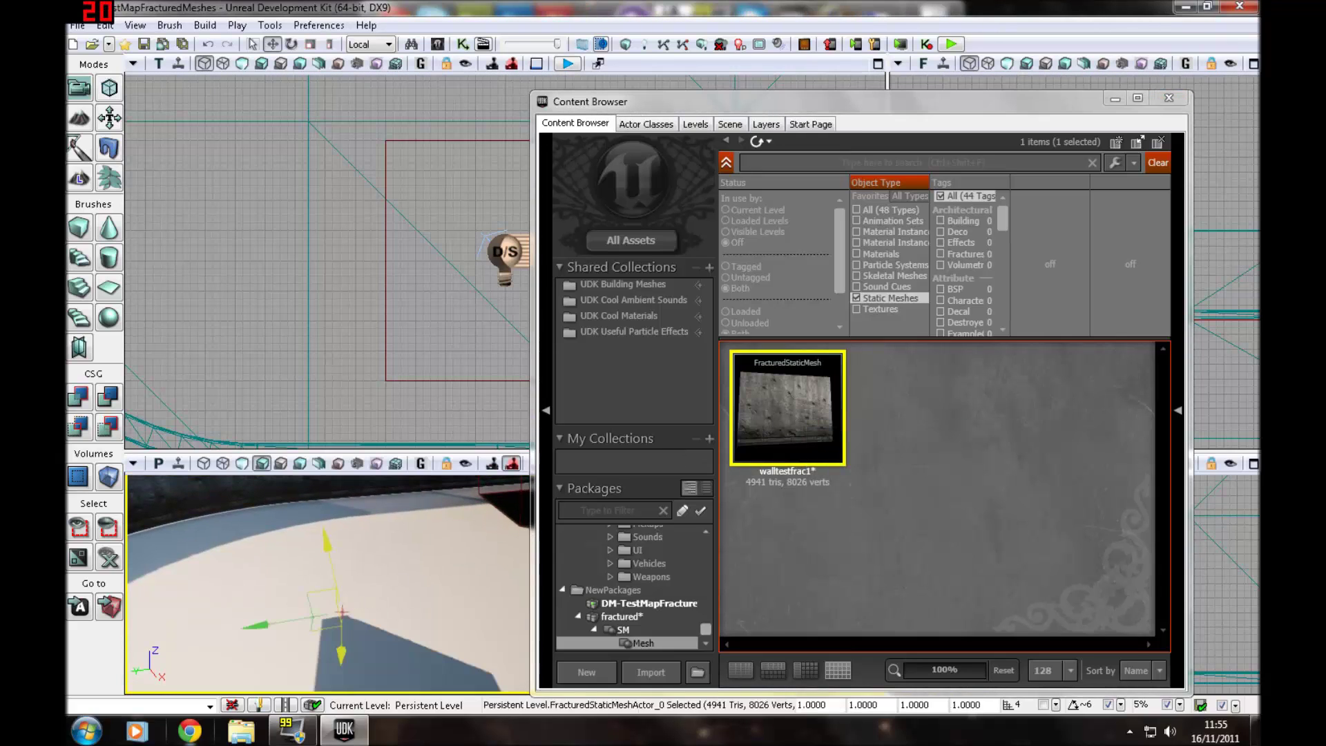
{"action": "left_click", "coordinate": [1115, 98]}
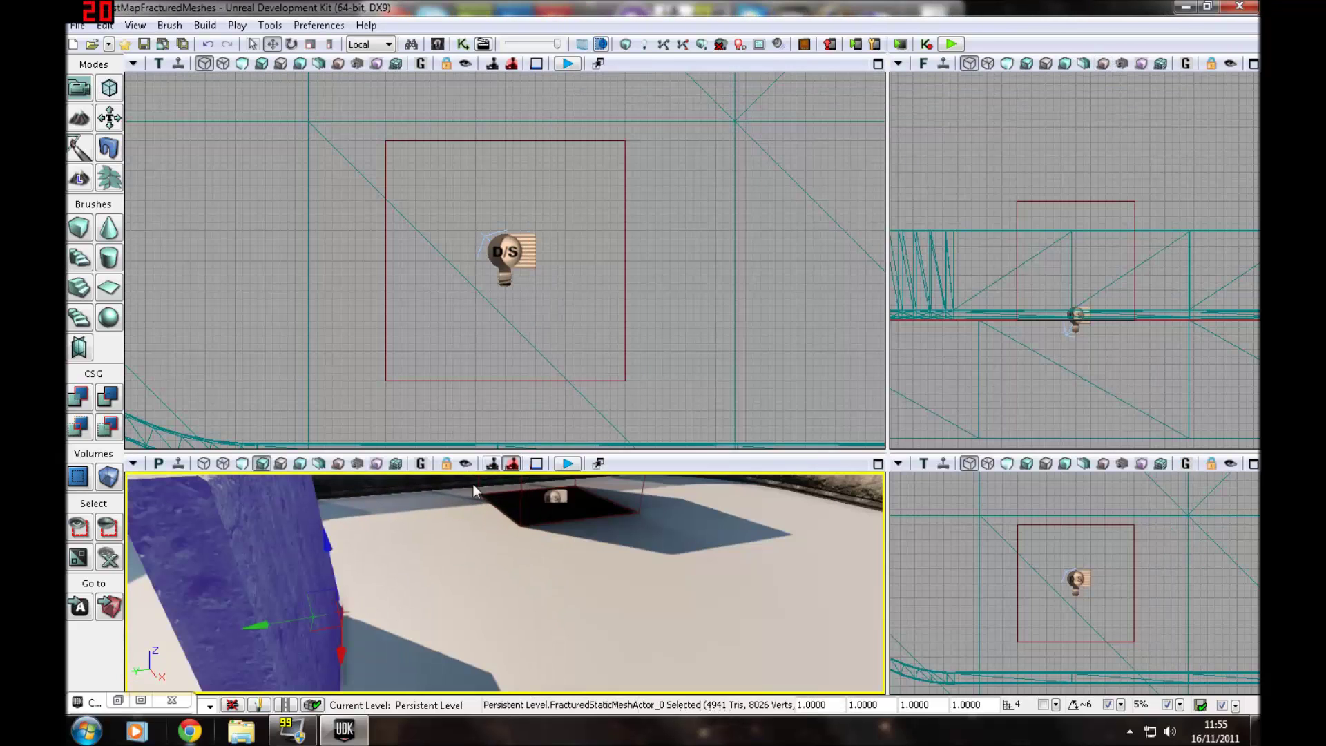
- Play the level in the perspective viewport, shoot the fractured wall to test how it breaks, and end the play session
{"action": "left_click", "coordinate": [567, 464]}
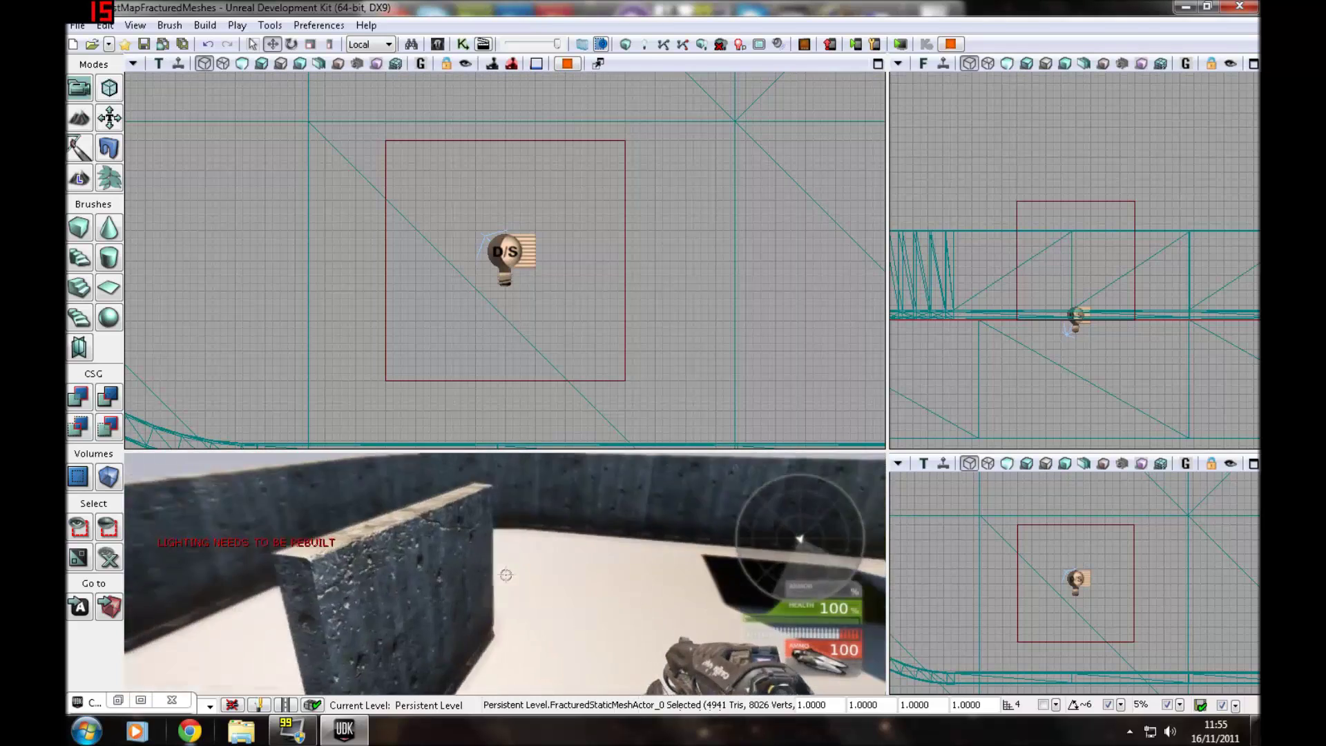
{"action": "key", "text": "w"}
{"action": "left_click", "coordinate": [506, 575]}
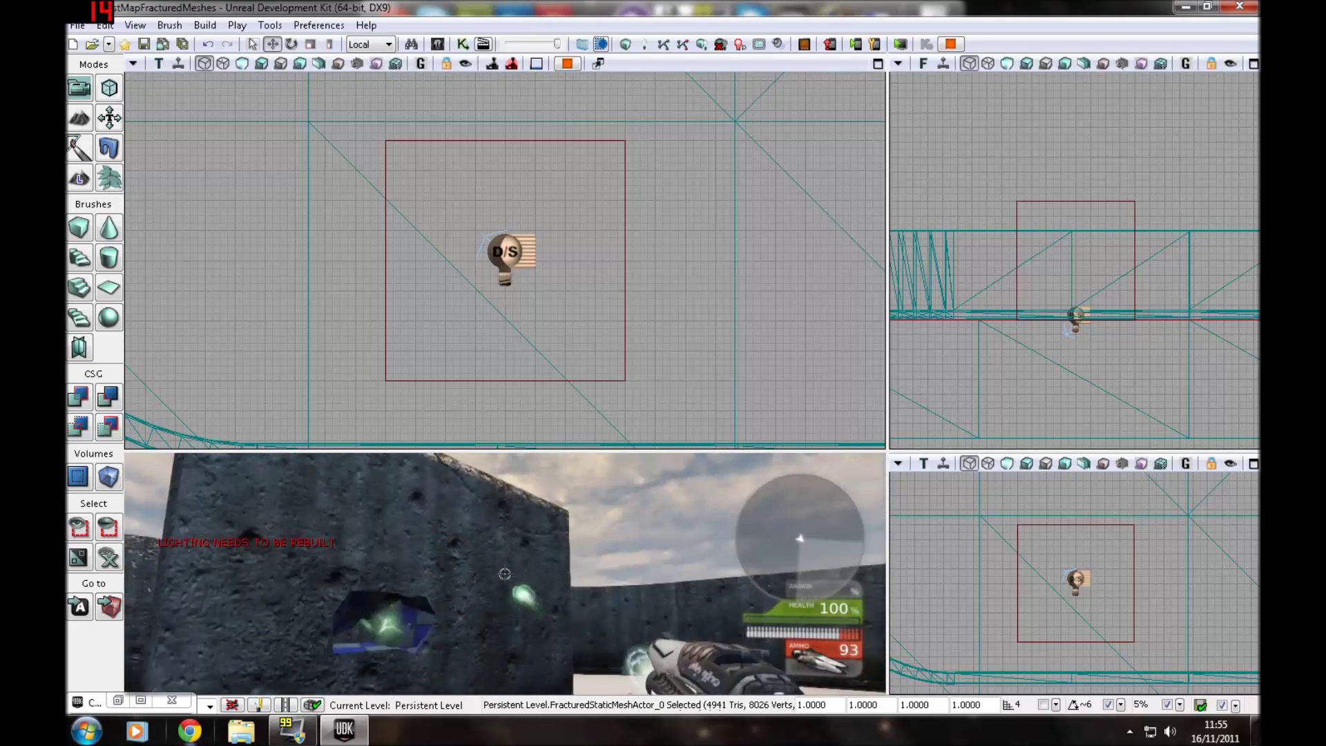
{"action": "left_click_drag", "start_coordinate": [505, 575], "coordinate": [505, 574]}
{"action": "key", "text": "w"}
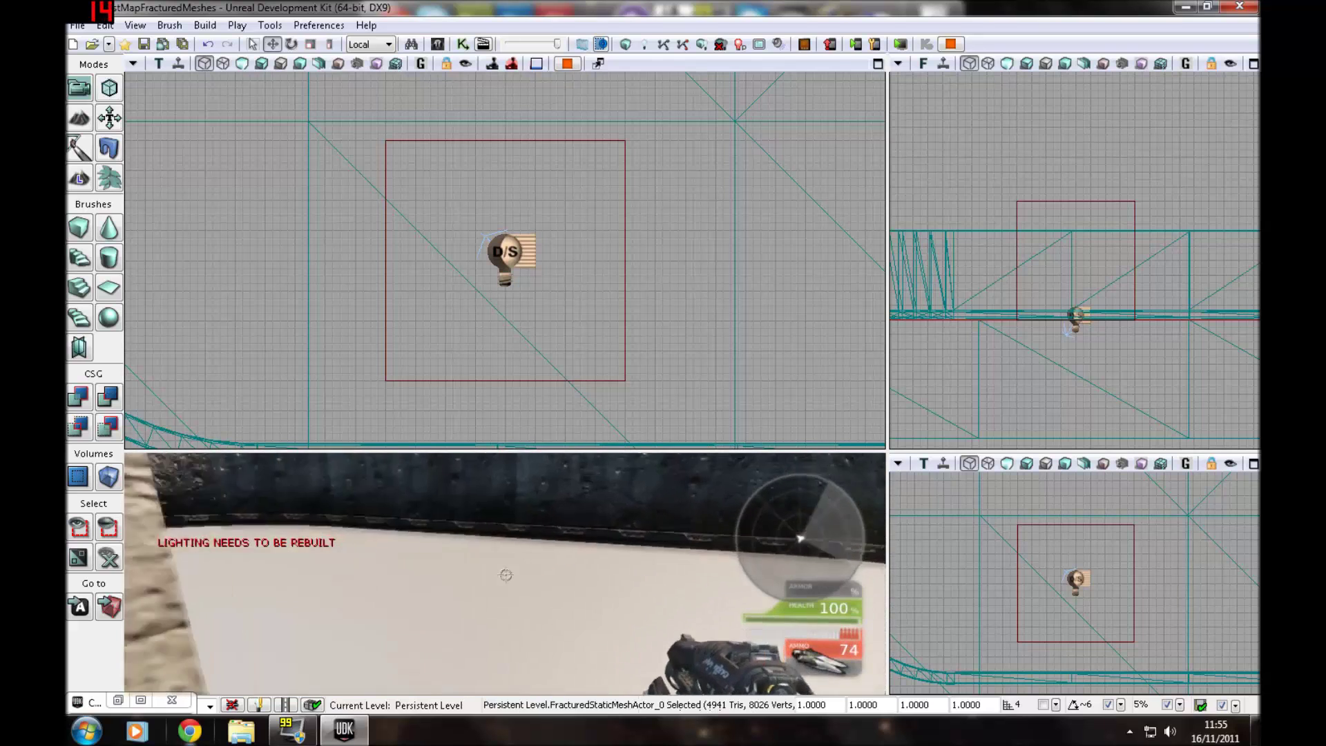
{"action": "left_click", "coordinate": [506, 575]}
{"action": "key", "text": "Escape"}
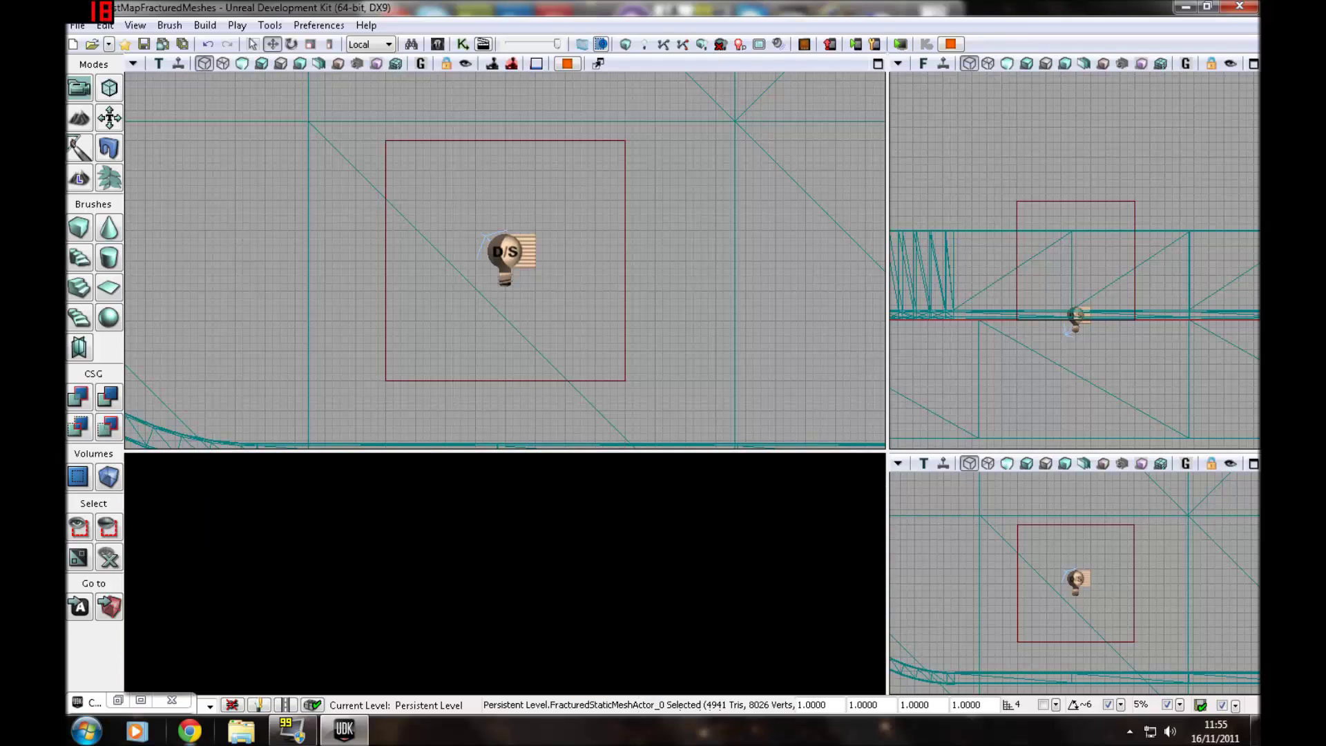
- Restore the Content Browser and open walltestfrac1 in the Static Mesh Editor
{"action": "left_click", "coordinate": [116, 701]}
{"action": "right_click", "coordinate": [777, 408]}
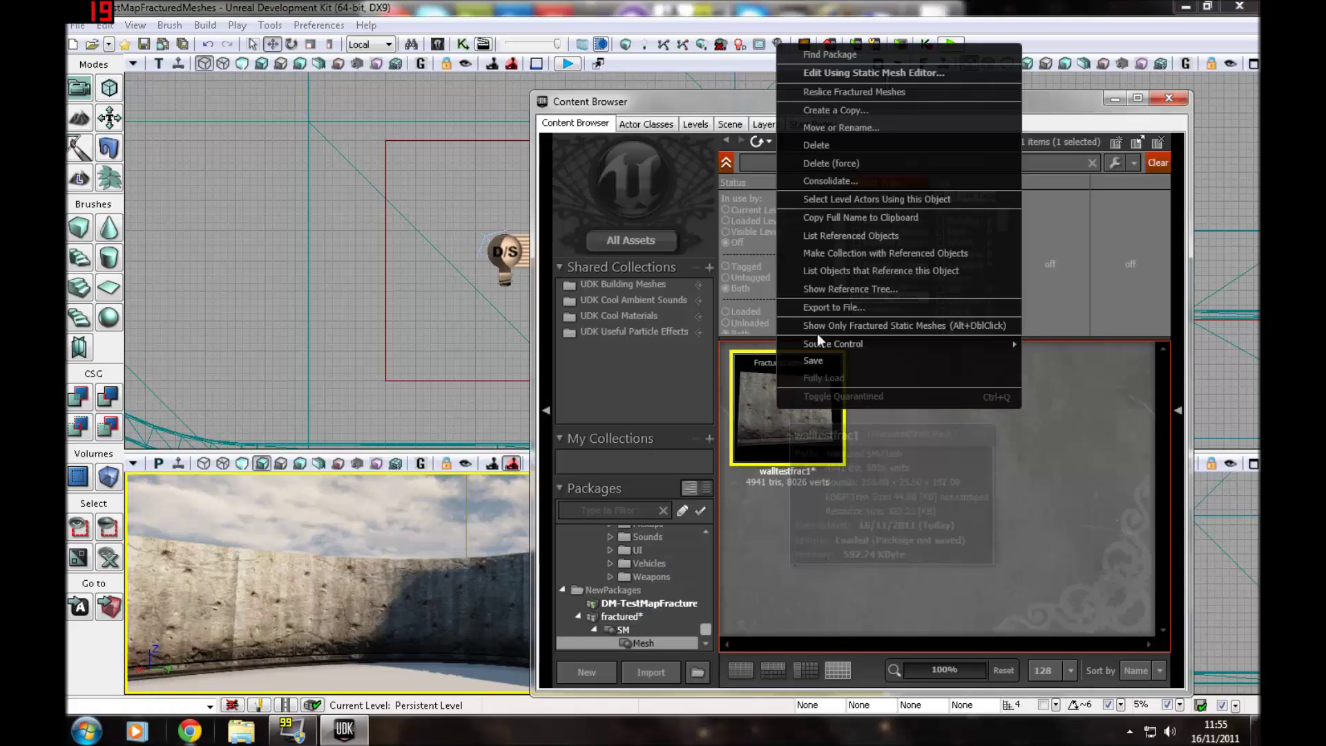
{"action": "left_click", "coordinate": [855, 77]}
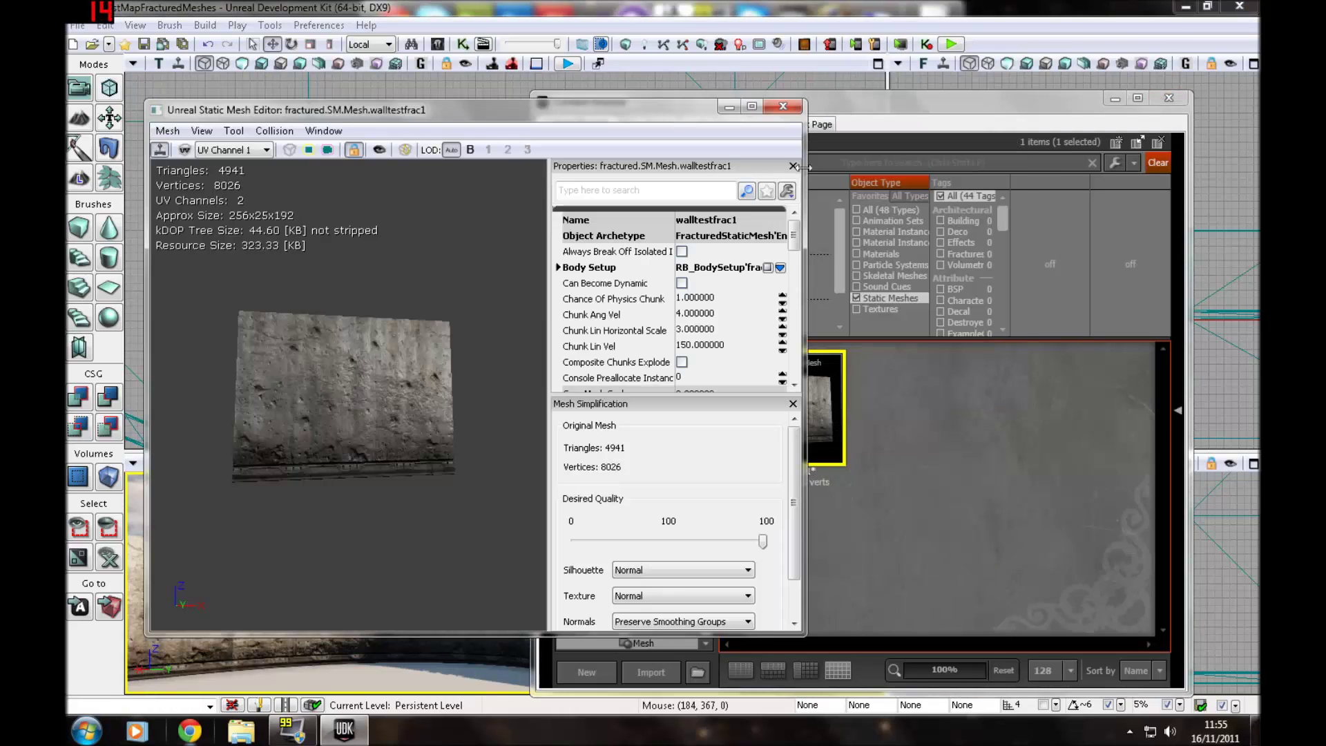
- Copy the material of LODInfo element [0] and assign it to element [1] so the fractured interior uses it
{"action": "left_click_drag", "start_coordinate": [795, 235], "coordinate": [806, 292]}
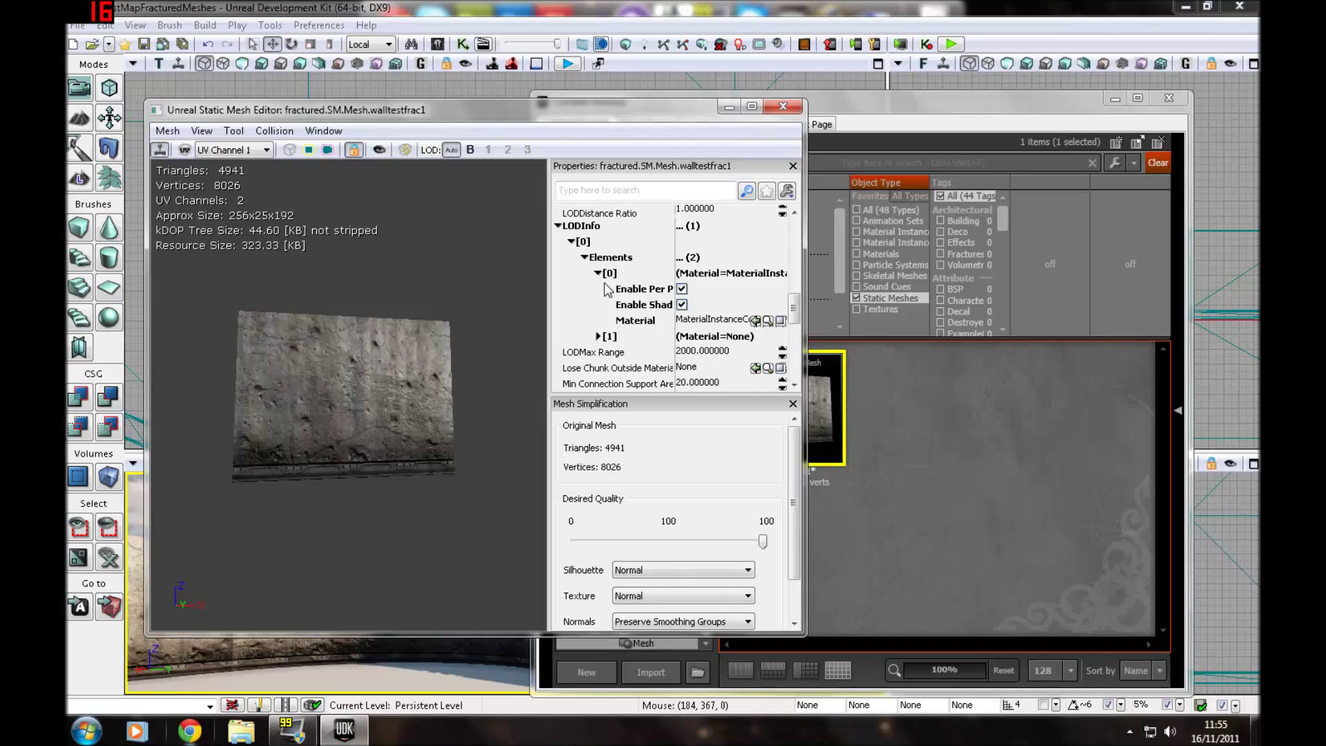
{"action": "left_click", "coordinate": [719, 321]}
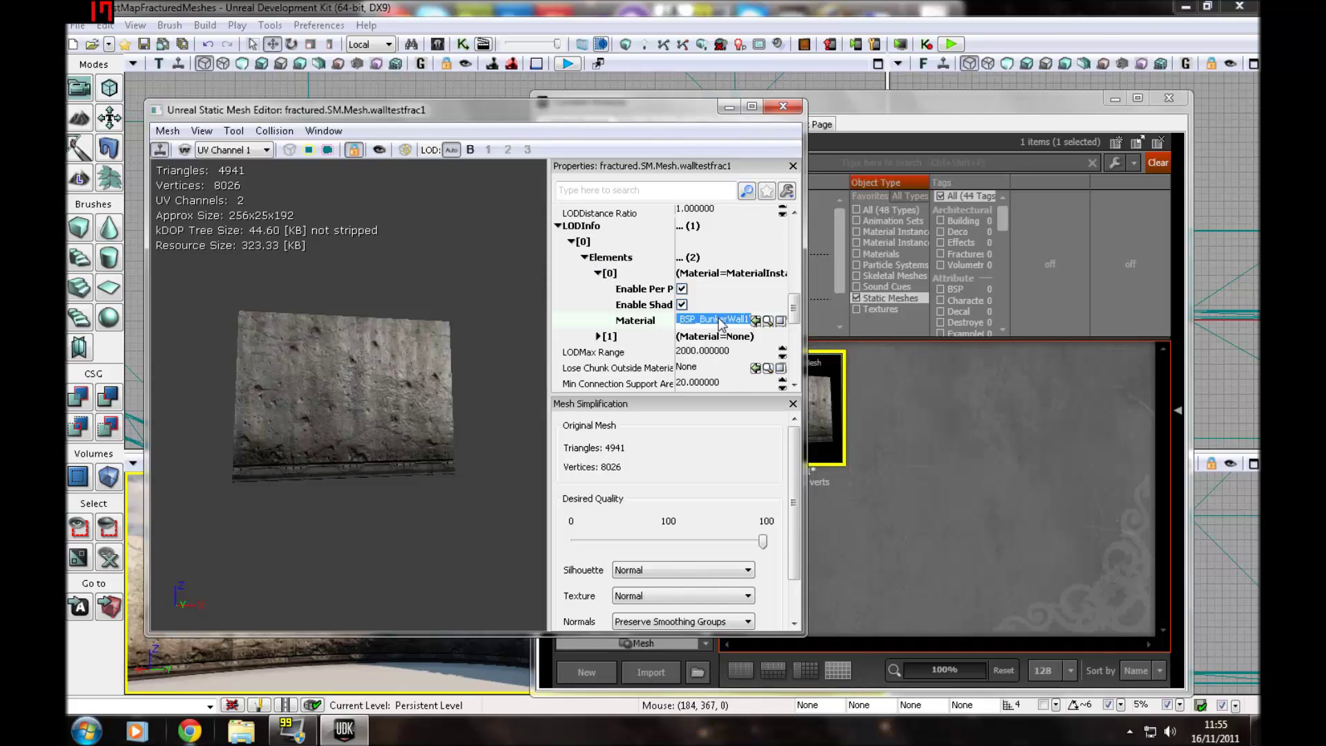
{"action": "right_click", "coordinate": [720, 324]}
{"action": "left_click", "coordinate": [729, 371]}
{"action": "left_click", "coordinate": [599, 337]}
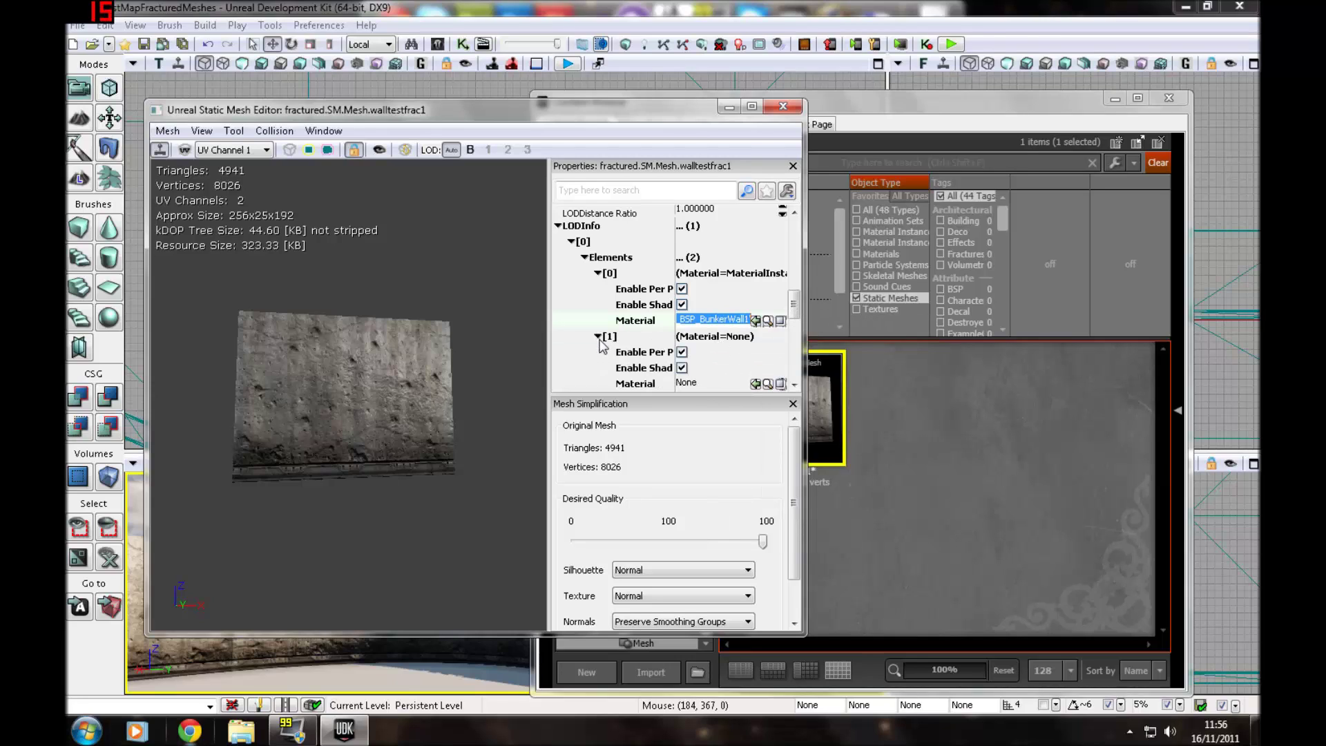
{"action": "scroll", "coordinate": [760, 338], "scroll_direction": "down", "scroll_amount": 1}
{"action": "left_click", "coordinate": [712, 346]}
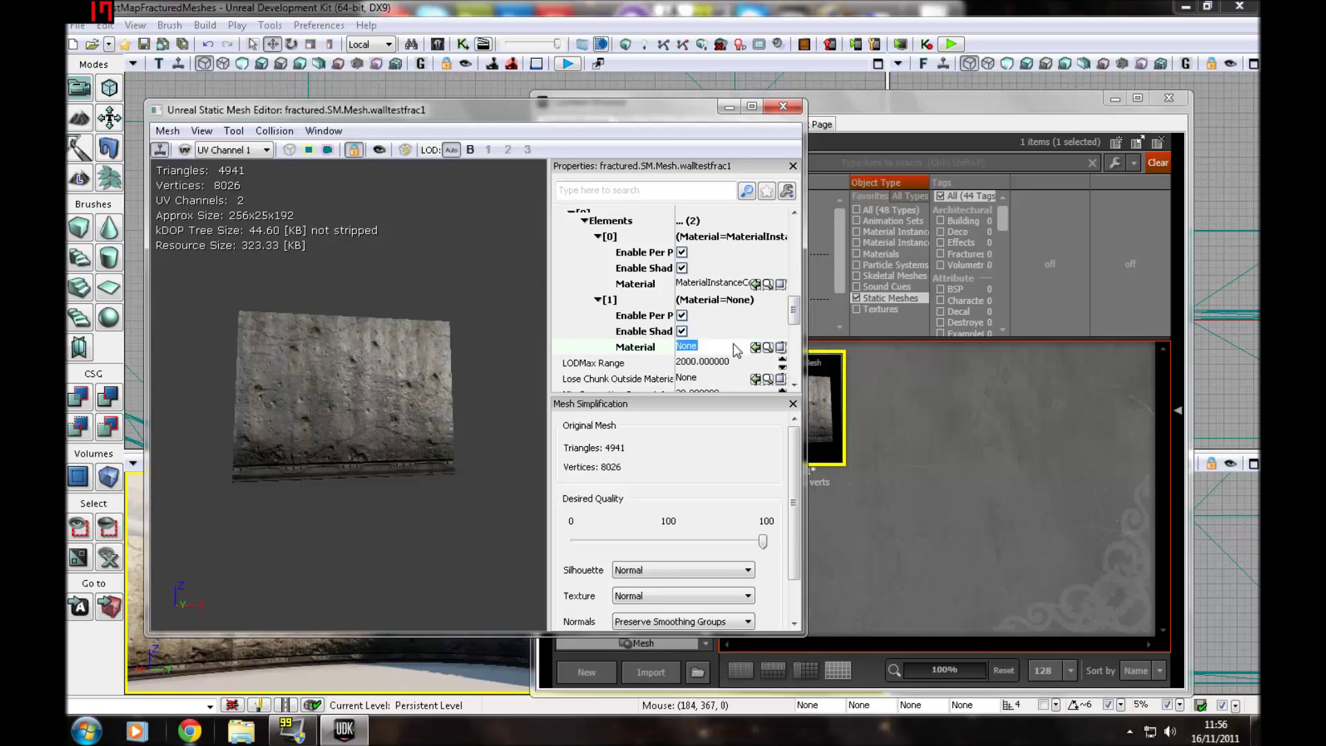
{"action": "key", "text": "ctrl+v"}
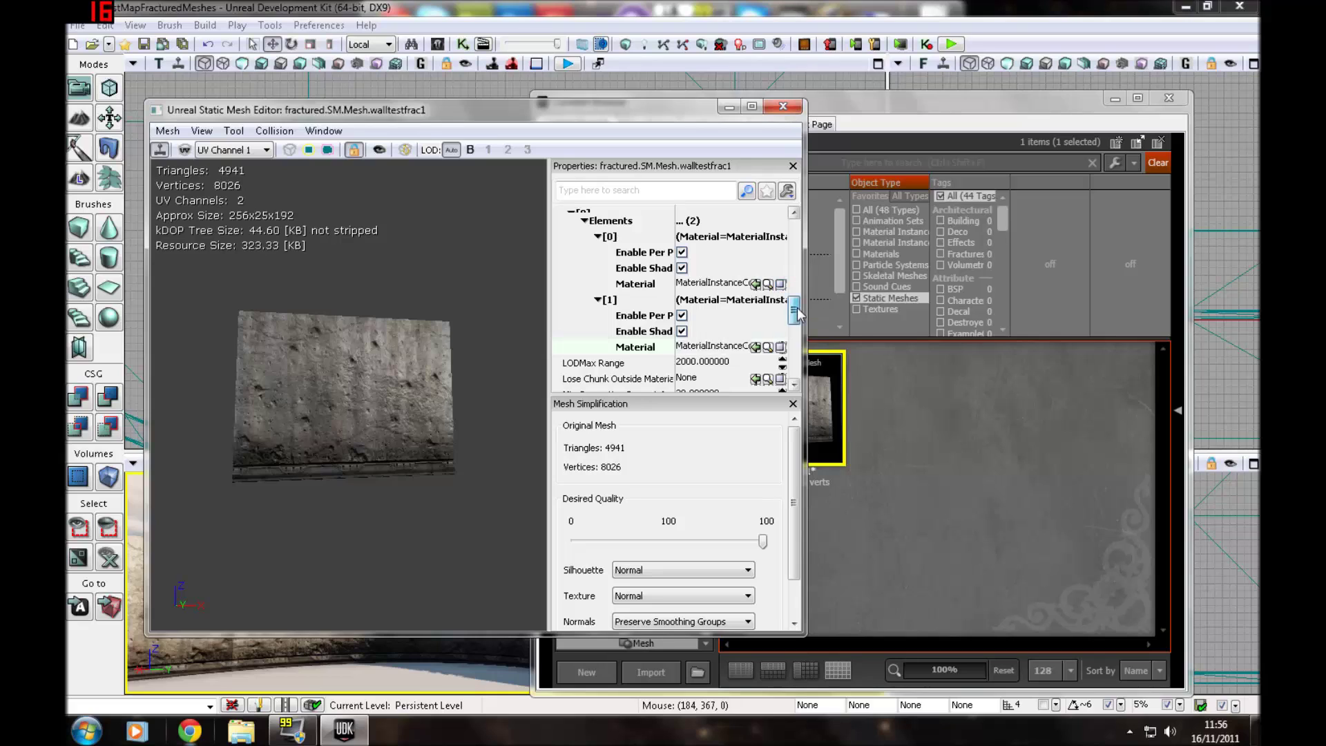
- Disable Use Simple Line Collision and Use Simple Box Collision for walltestfrac1, and close the Static Mesh Editor
{"action": "left_click_drag", "start_coordinate": [794, 310], "coordinate": [805, 381]}
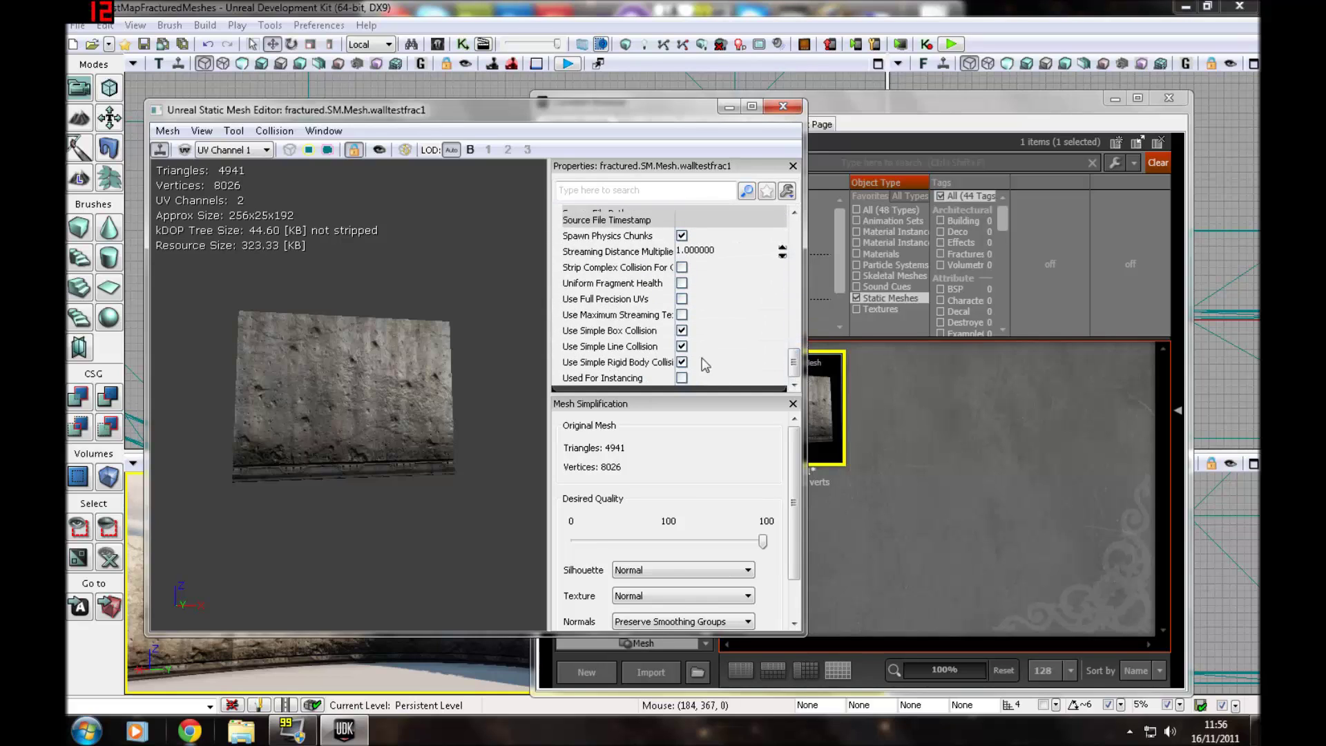
{"action": "left_click", "coordinate": [682, 347]}
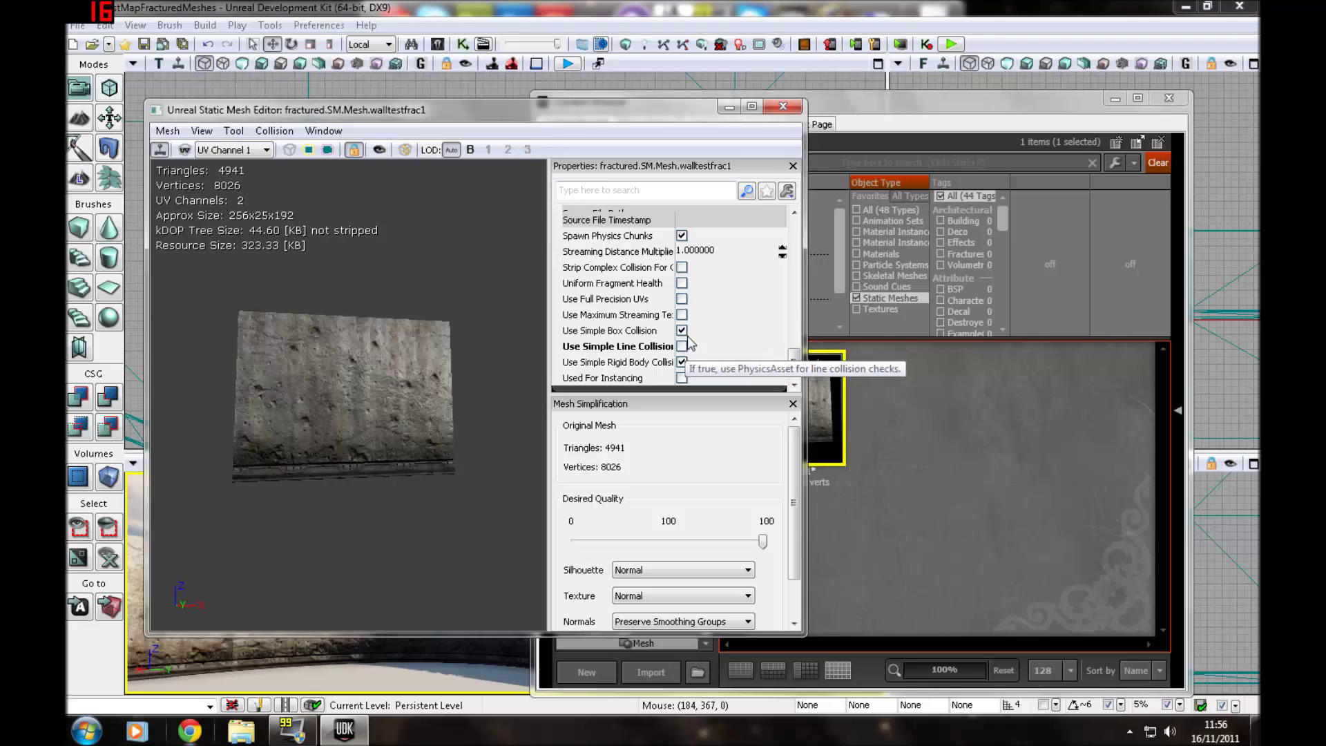
{"action": "left_click", "coordinate": [682, 330]}
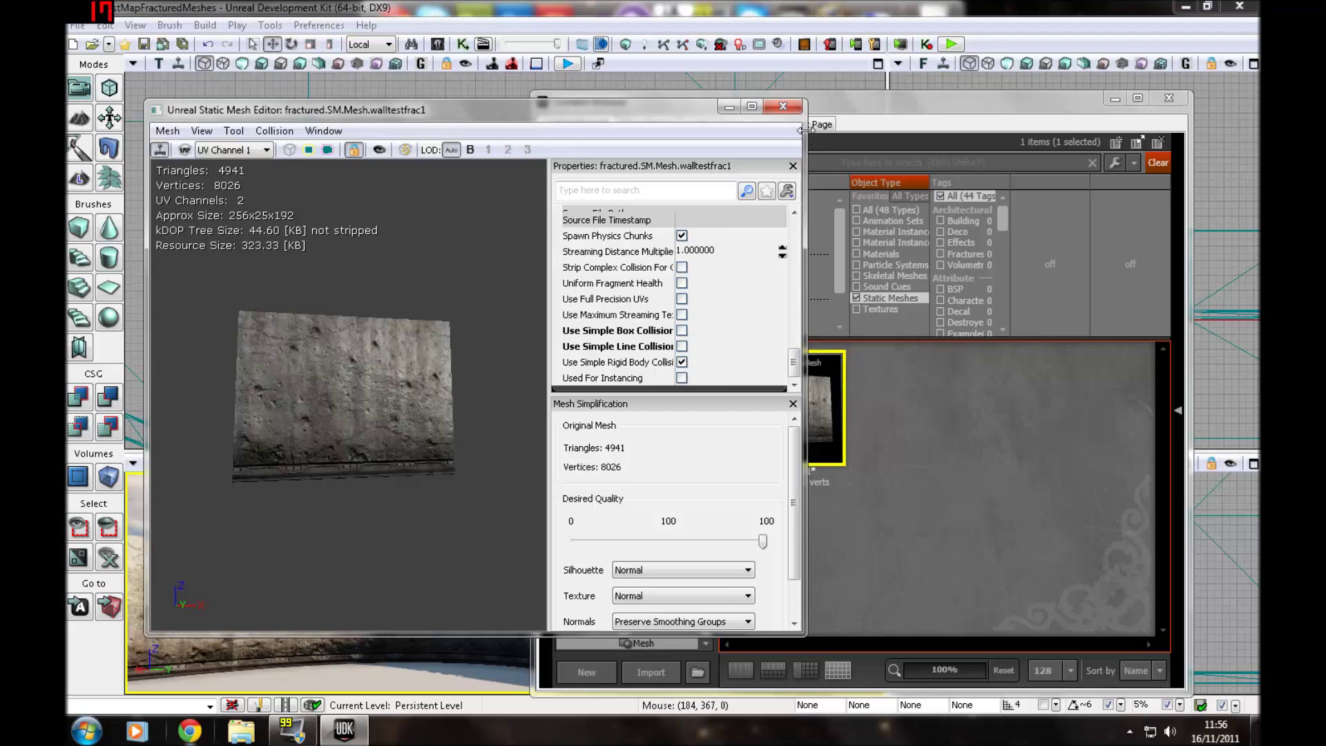
{"action": "left_click", "coordinate": [783, 106]}
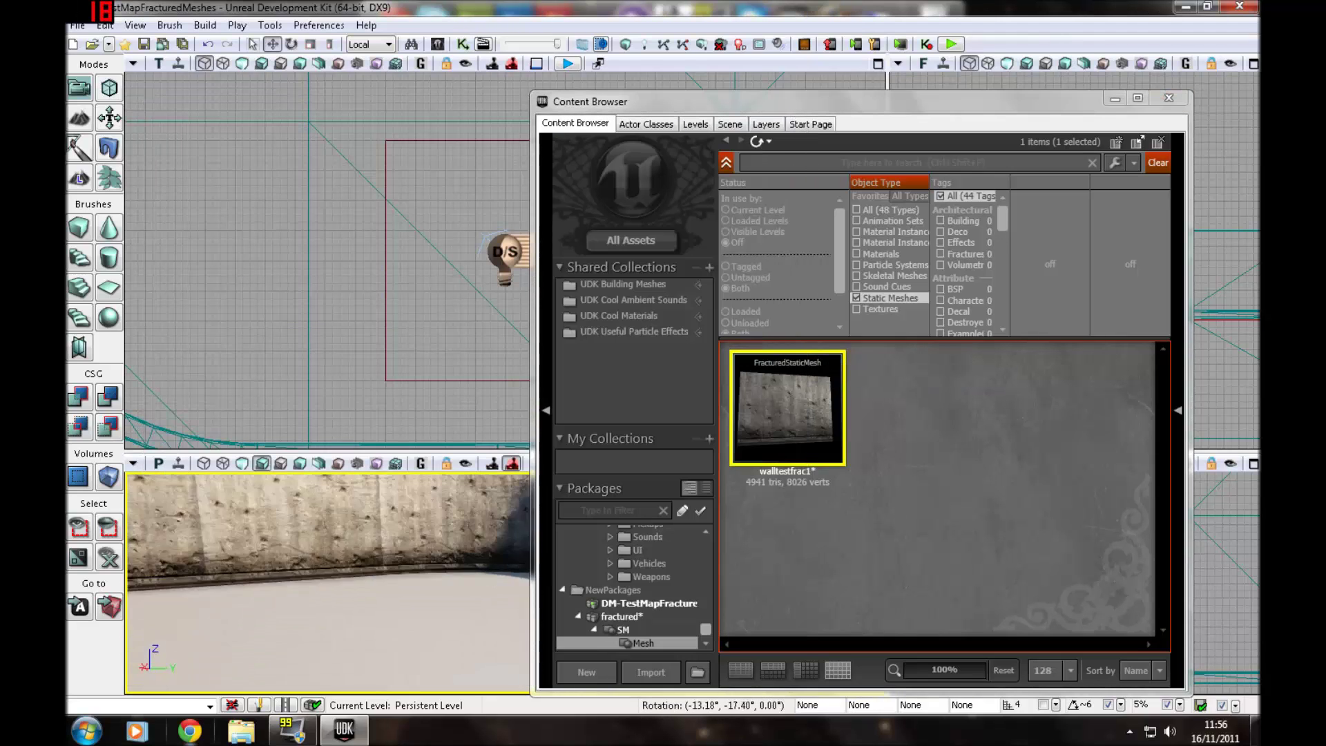
- Add the edited walltestfrac1 fractured mesh to the level and minimise the Content Browser to view it
{"action": "right_click", "coordinate": [775, 429]}
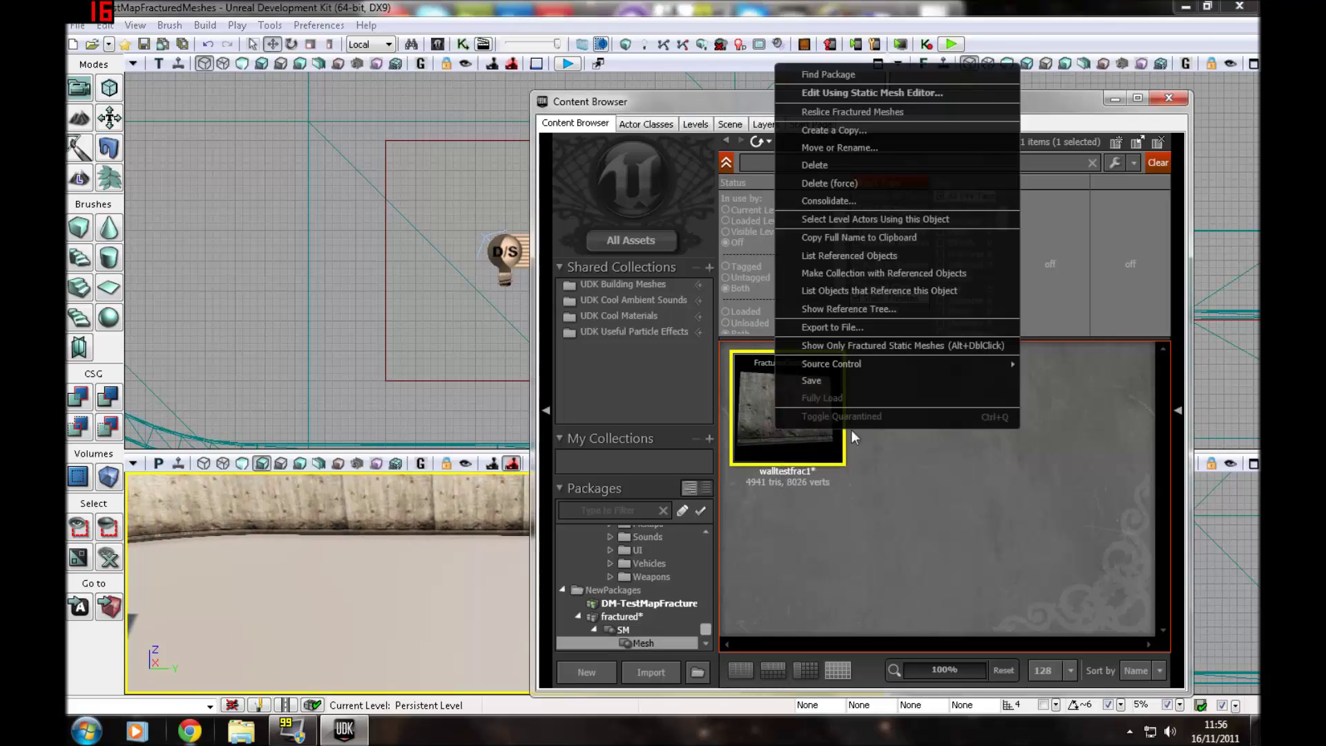
{"action": "left_click", "coordinate": [757, 411]}
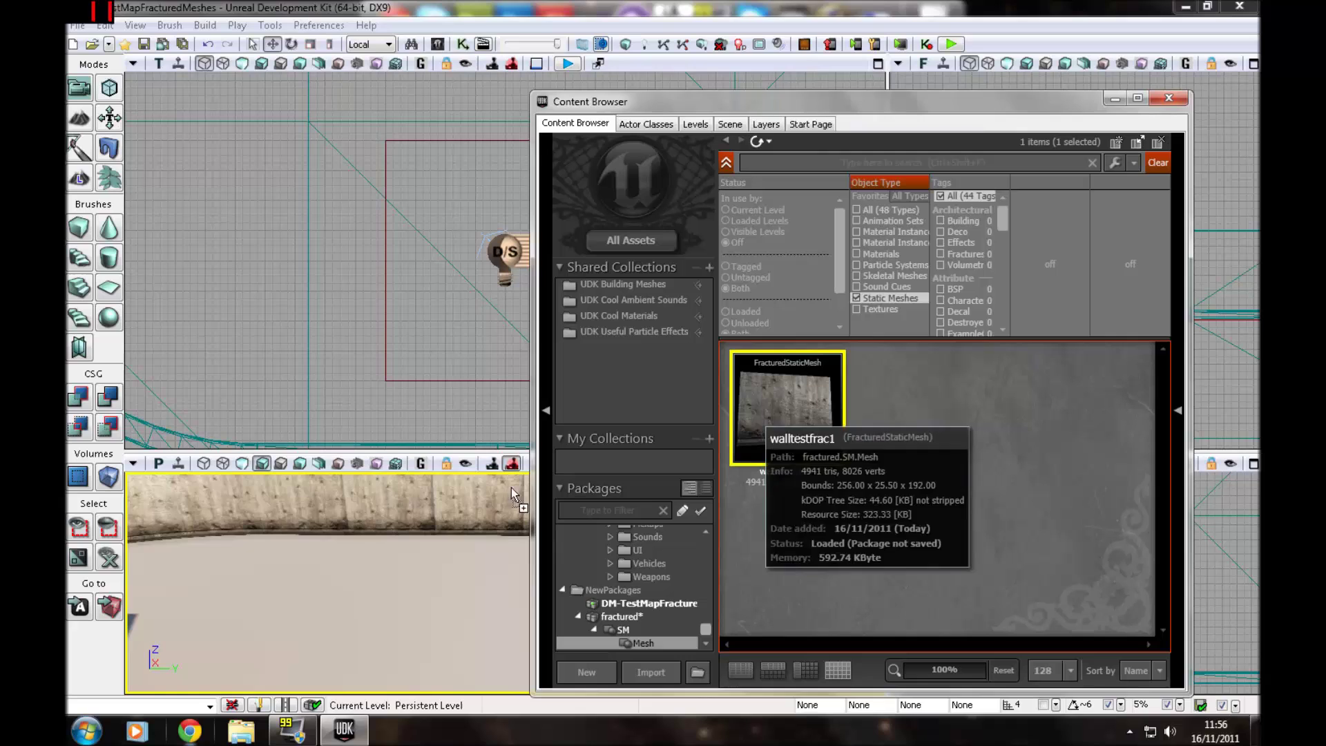
{"action": "left_click_drag", "start_coordinate": [283, 628], "coordinate": [284, 628]}
{"action": "right_click_drag", "start_coordinate": [425, 584], "coordinate": [304, 498]}
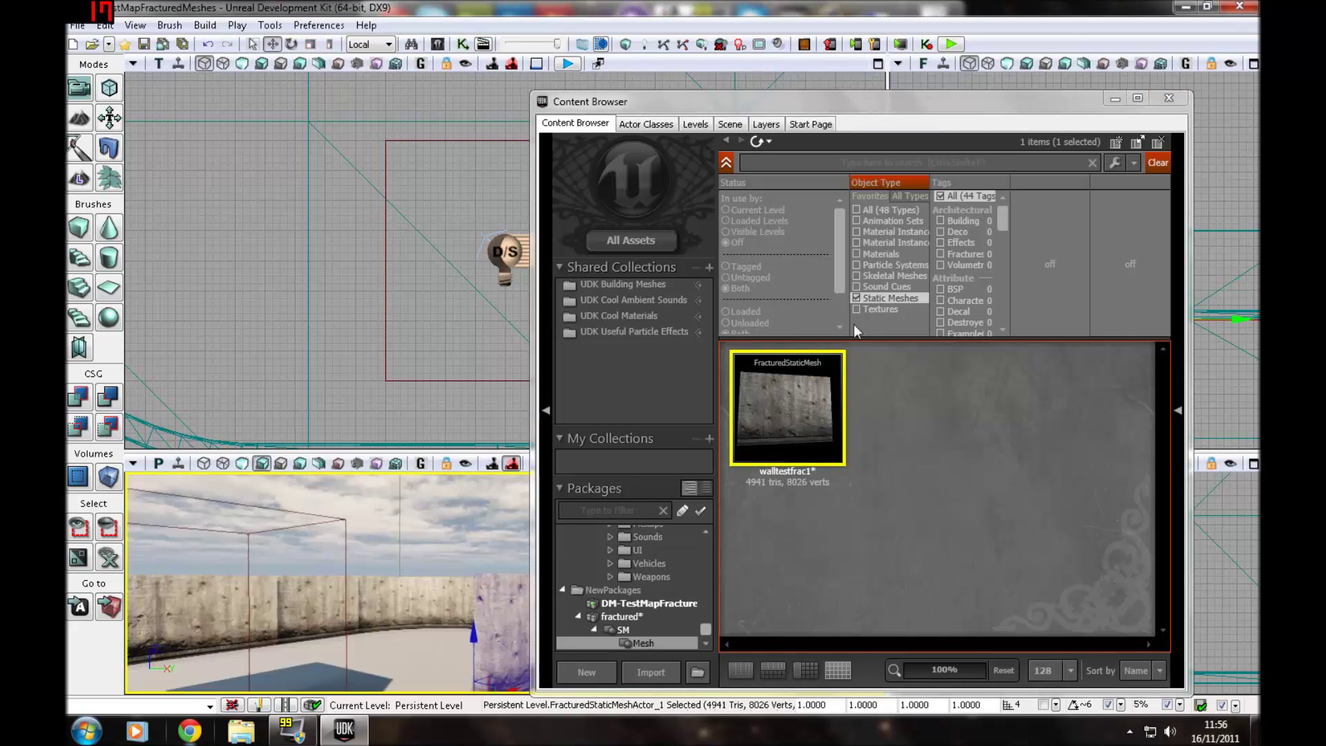
{"action": "left_click", "coordinate": [1114, 100]}
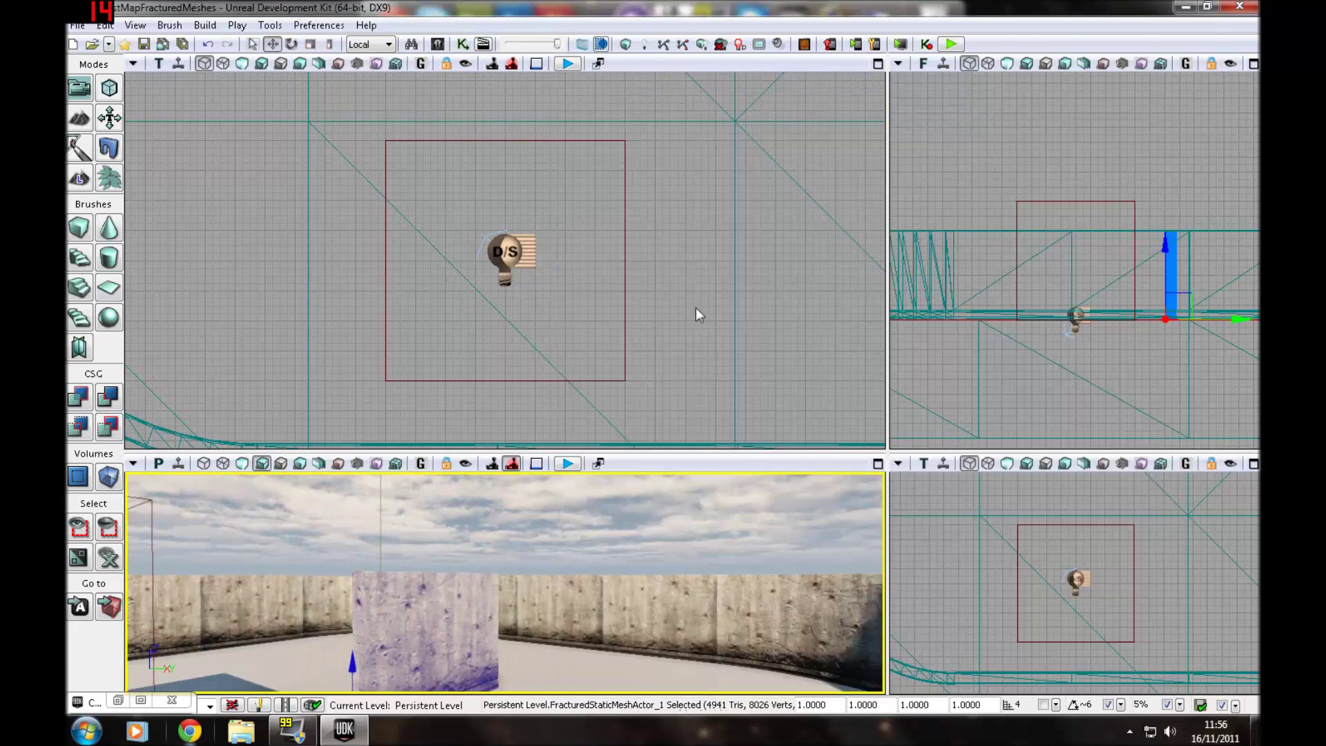
- Play the level and shoot the edited wall repeatedly from both sides to test its chunks, interior material, and collision
{"action": "left_click", "coordinate": [566, 463]}
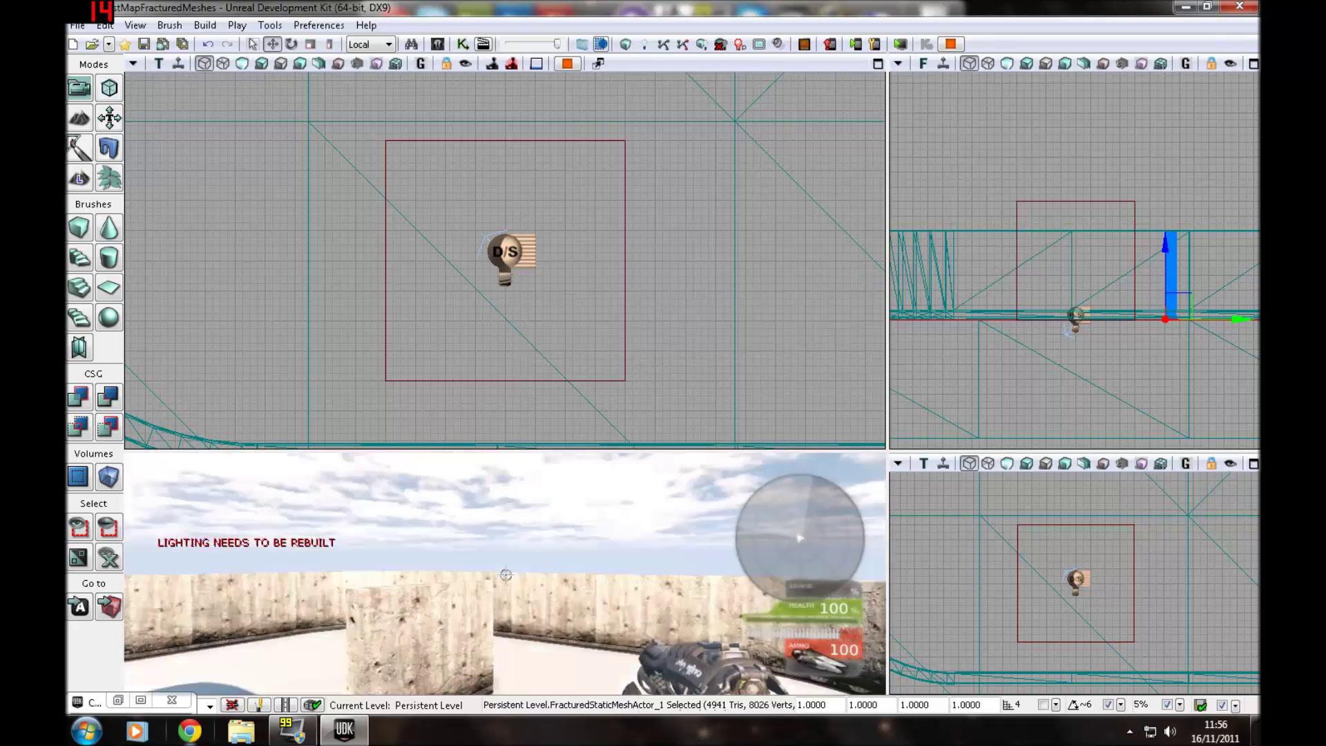
{"action": "key", "text": "w"}
{"action": "left_click", "coordinate": [506, 575]}
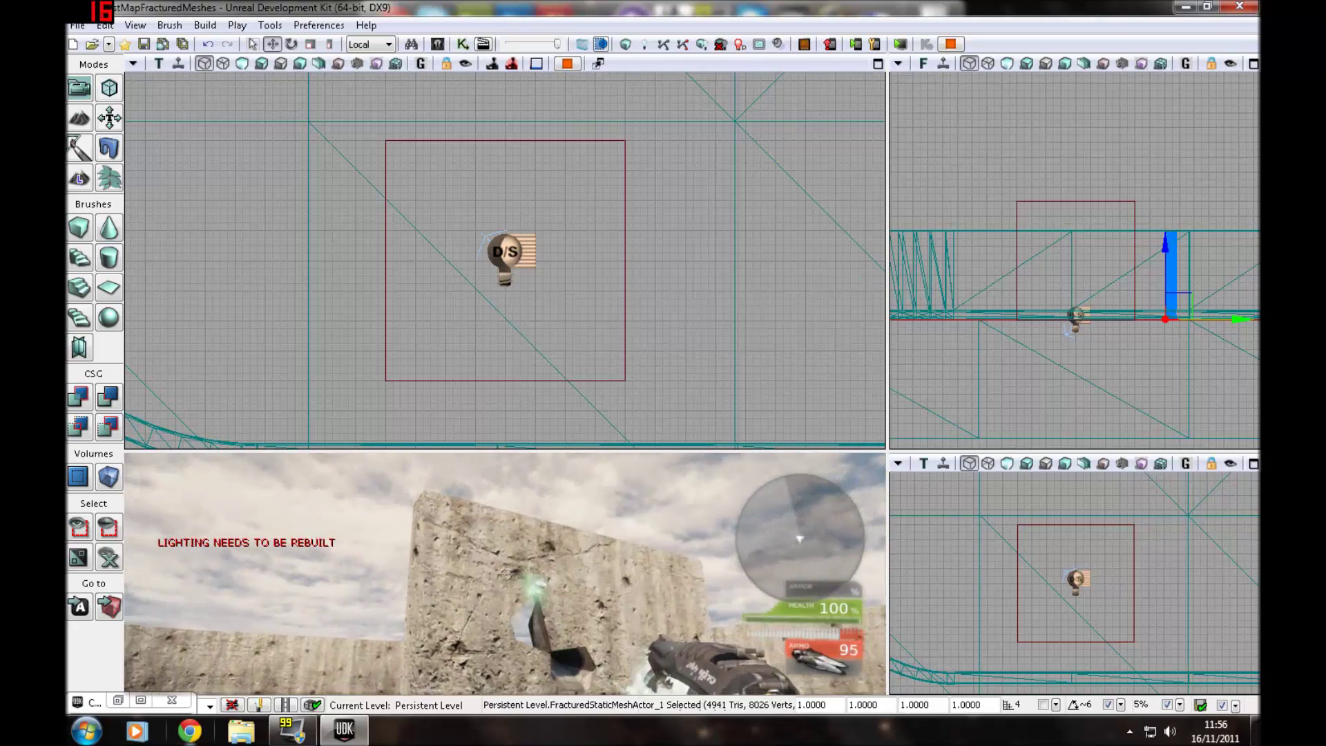
{"action": "left_click", "coordinate": [506, 574]}
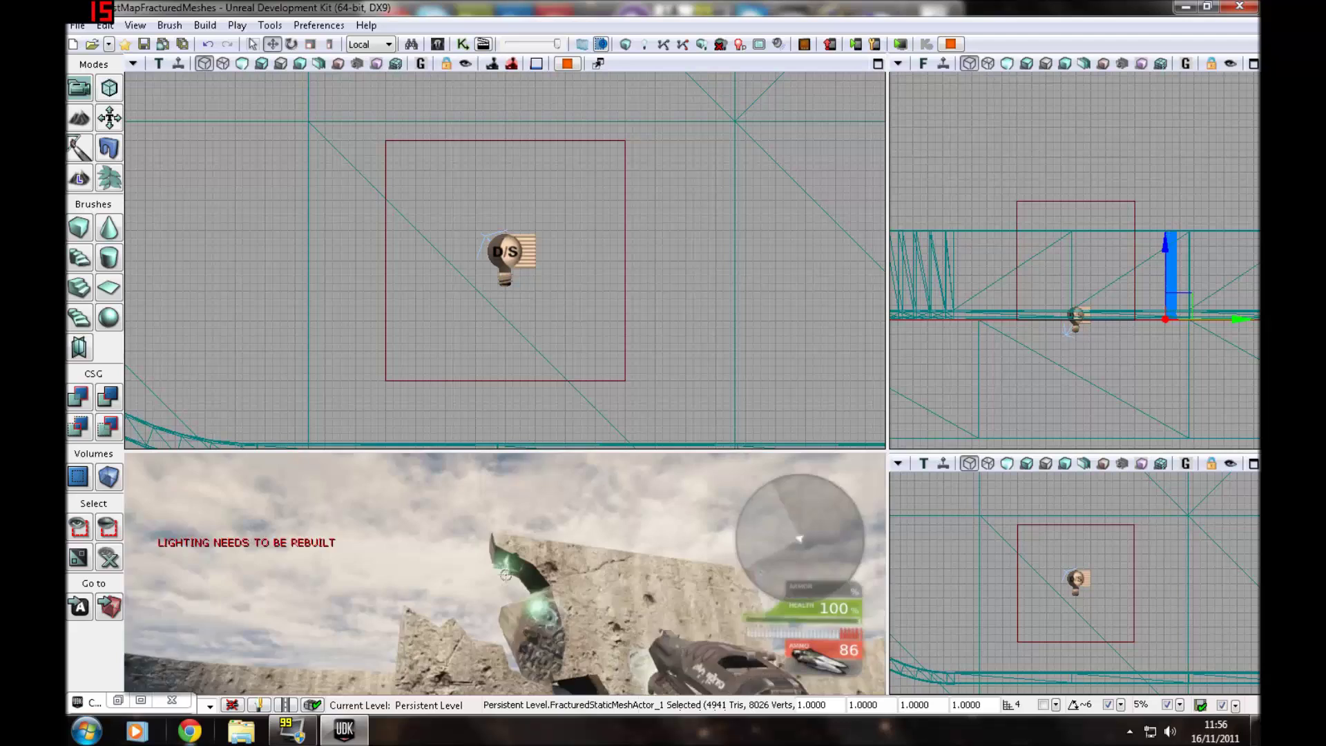
{"action": "left_click", "coordinate": [506, 575]}
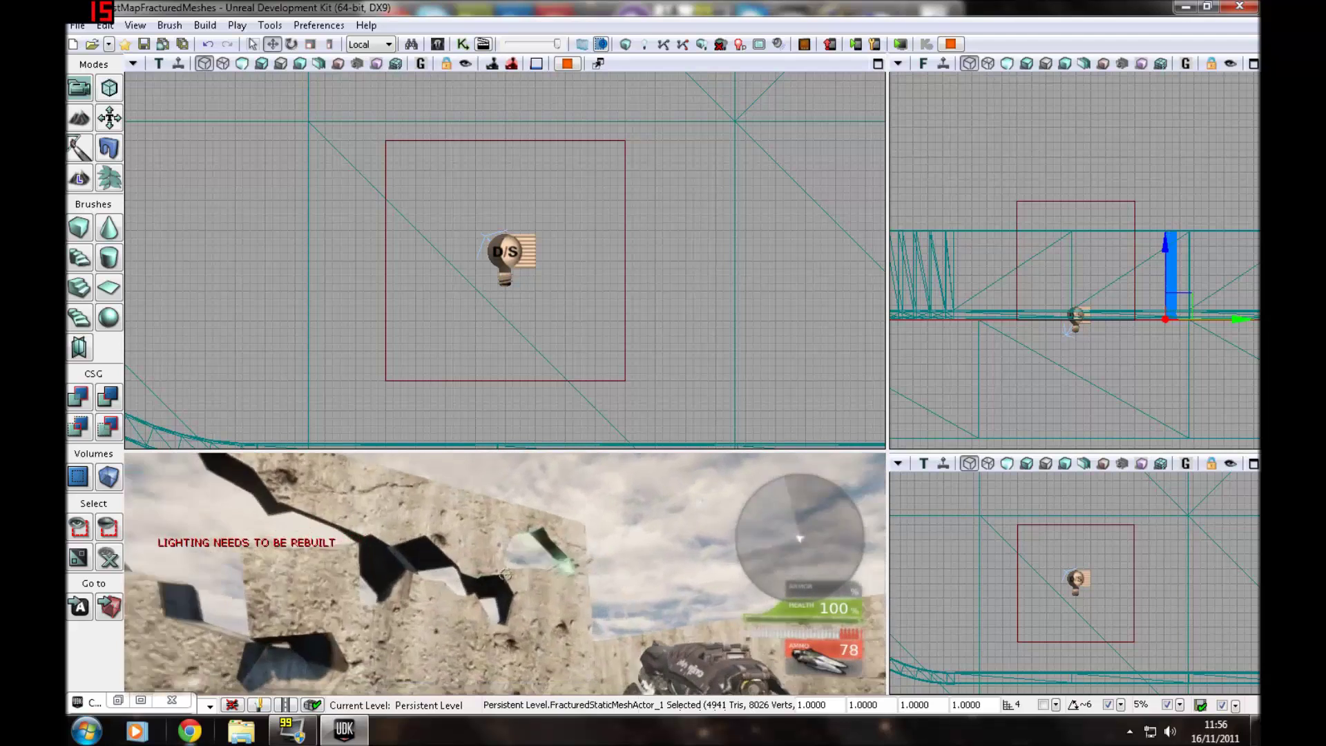
{"action": "key", "text": "w"}
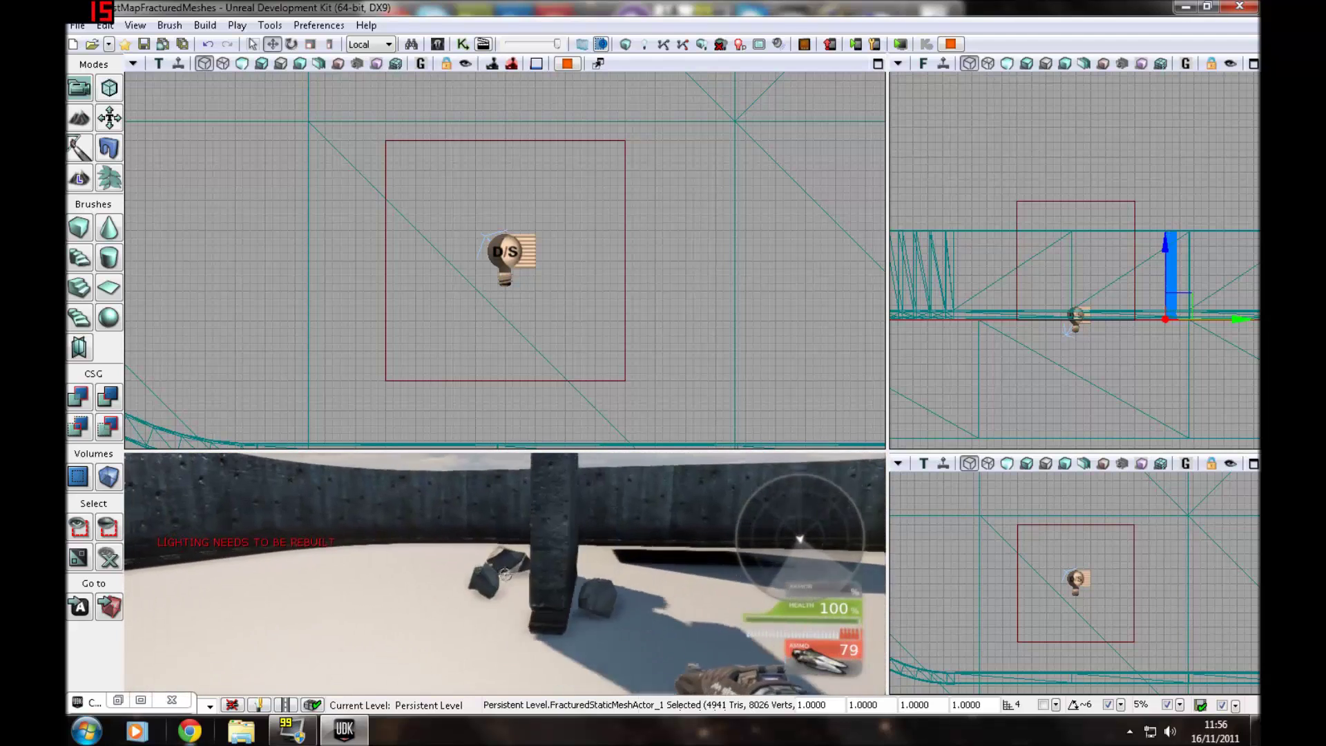
{"action": "left_click", "coordinate": [505, 574]}
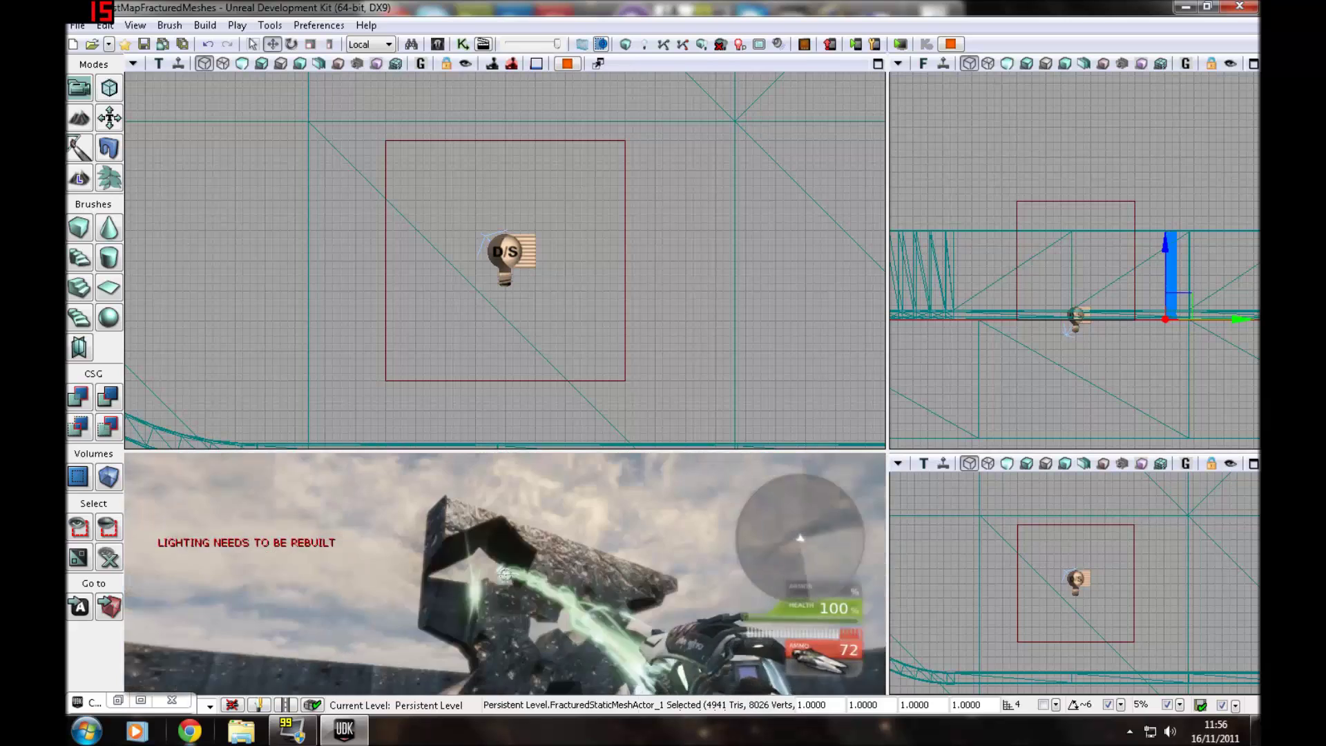
{"action": "left_click", "coordinate": [505, 575]}
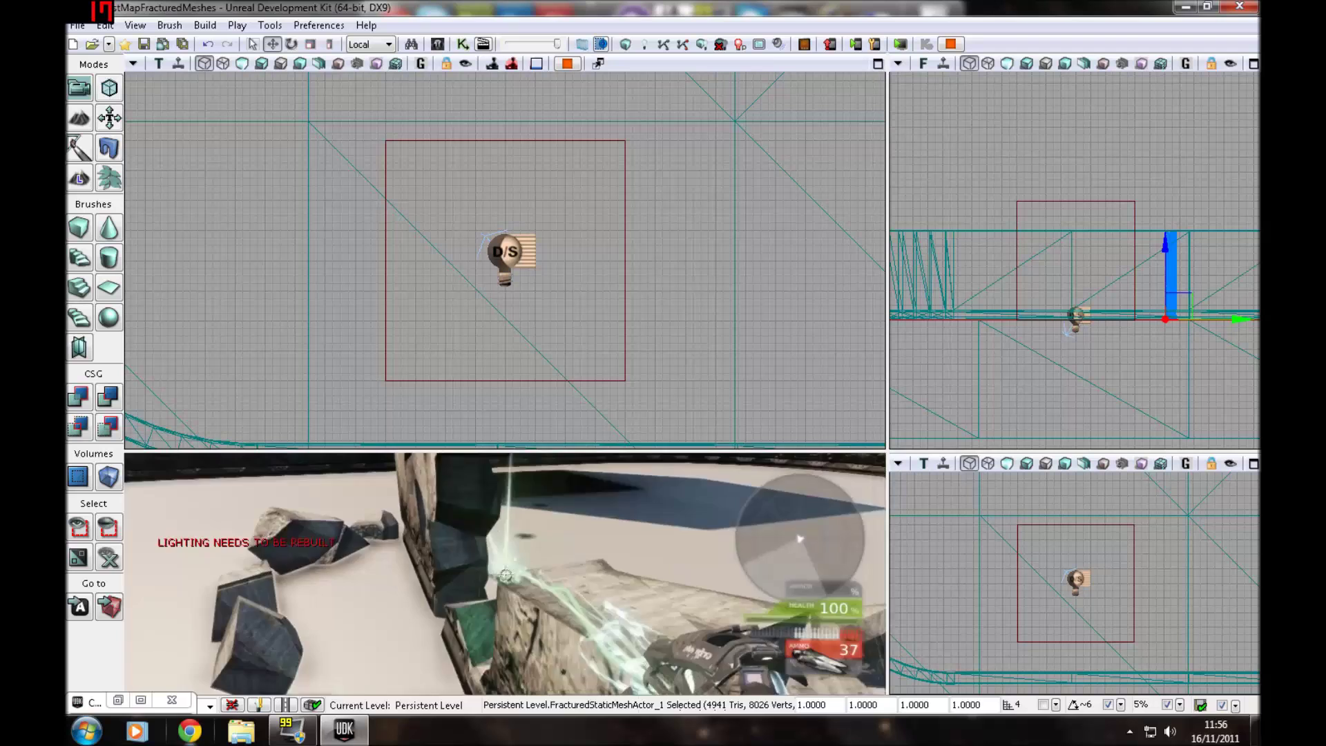
{"action": "left_click", "coordinate": [505, 575]}
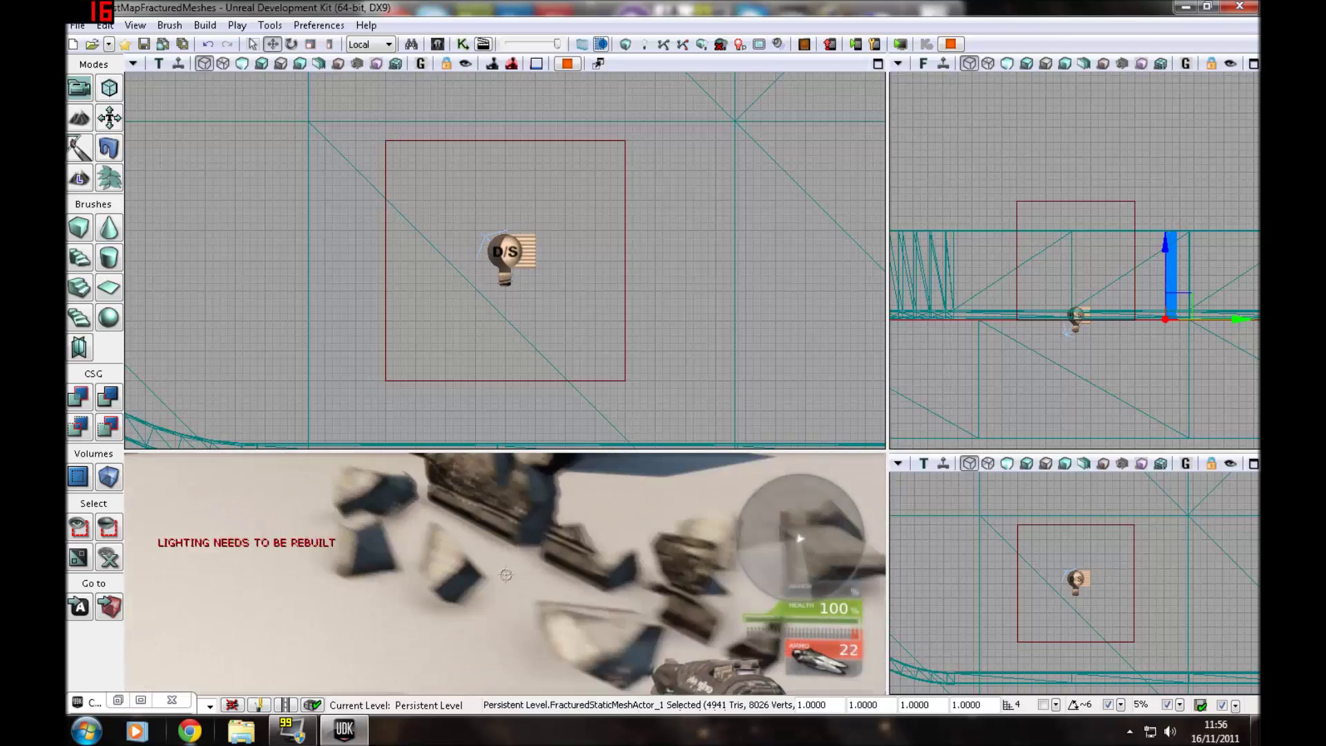